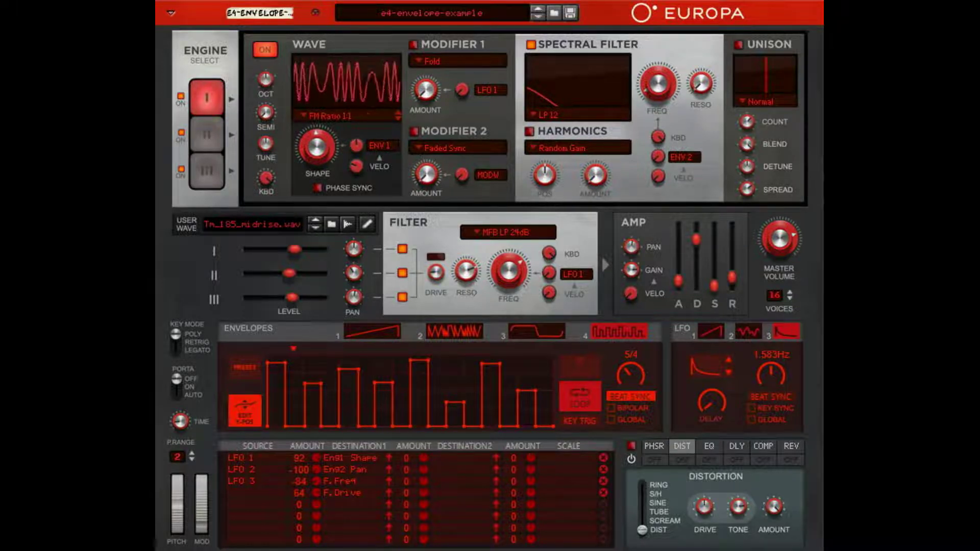
Display LFO 1's settings and examine the three LFO selectors with their waveform, rate, delay and sync controls.
{"action": "left_click", "coordinate": [378, 115]}
{"action": "left_click", "coordinate": [681, 82]}
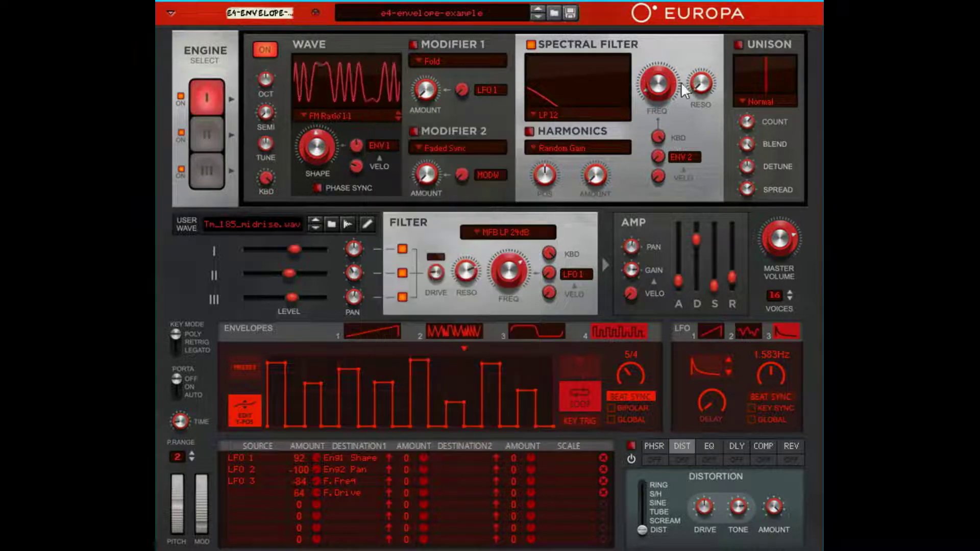
{"action": "left_click", "coordinate": [717, 333]}
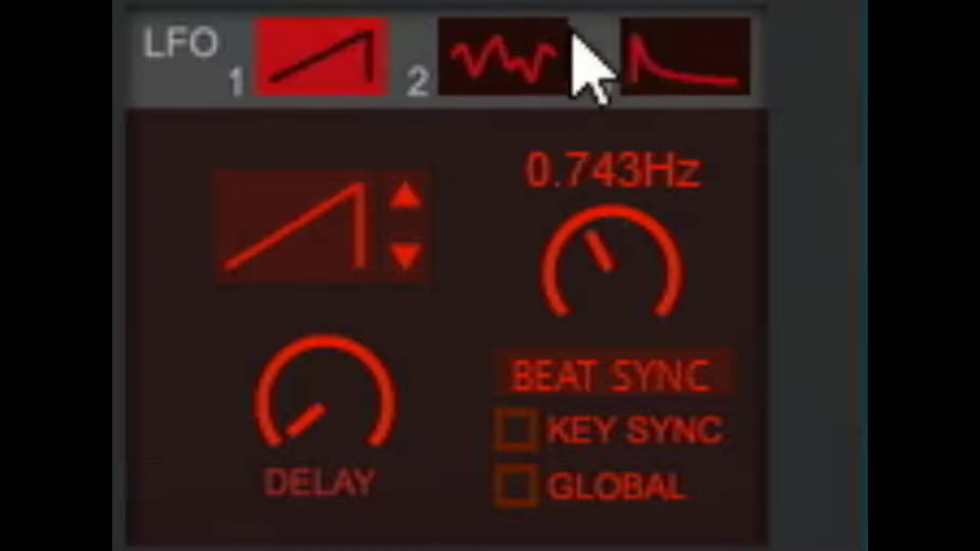
{"action": "left_click", "coordinate": [565, 51]}
{"action": "left_click", "coordinate": [638, 76]}
{"action": "left_click", "coordinate": [332, 72]}
{"action": "left_click", "coordinate": [687, 60]}
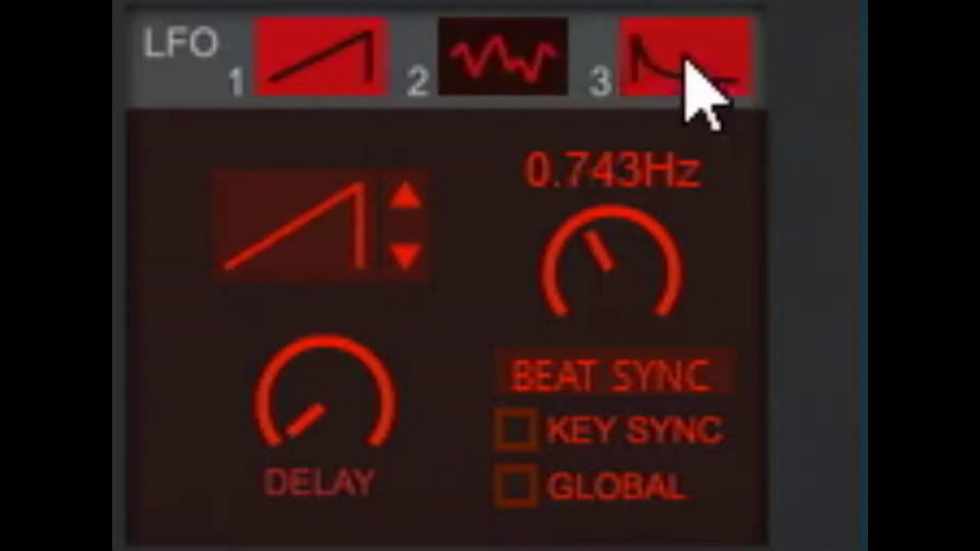
{"action": "left_click", "coordinate": [565, 72]}
{"action": "left_click", "coordinate": [324, 90]}
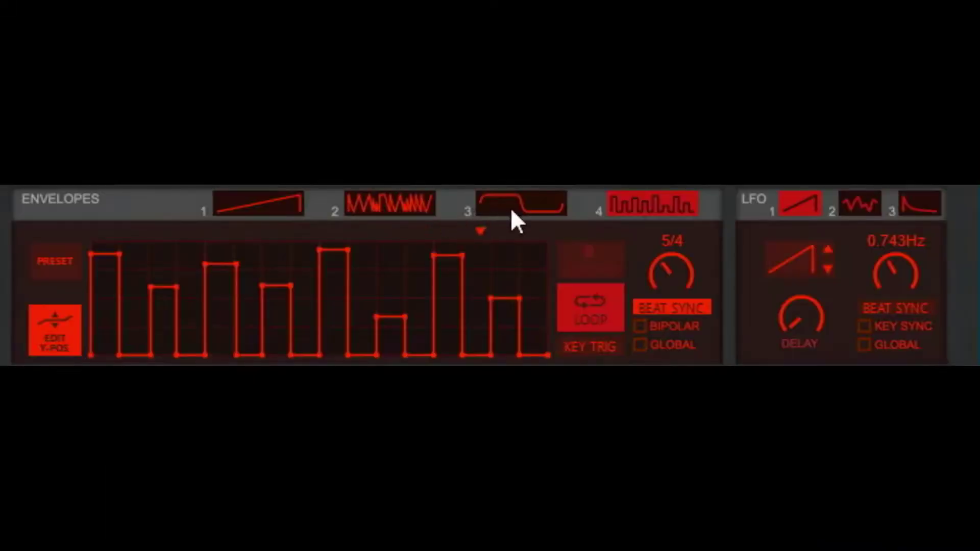
For envelope 3, turn off beat sync and looping and set the rate to 0.330 s.
{"action": "left_click", "coordinate": [512, 209]}
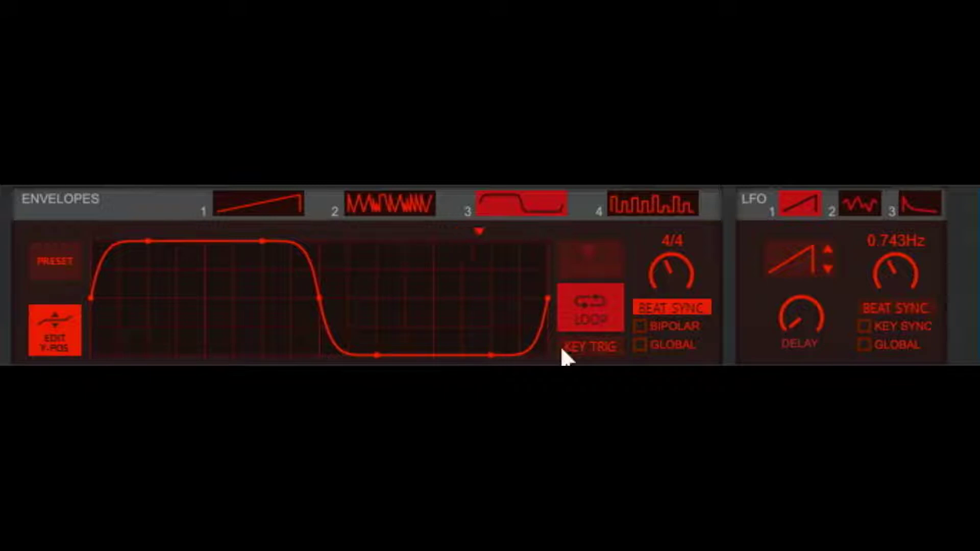
{"action": "left_click", "coordinate": [663, 307]}
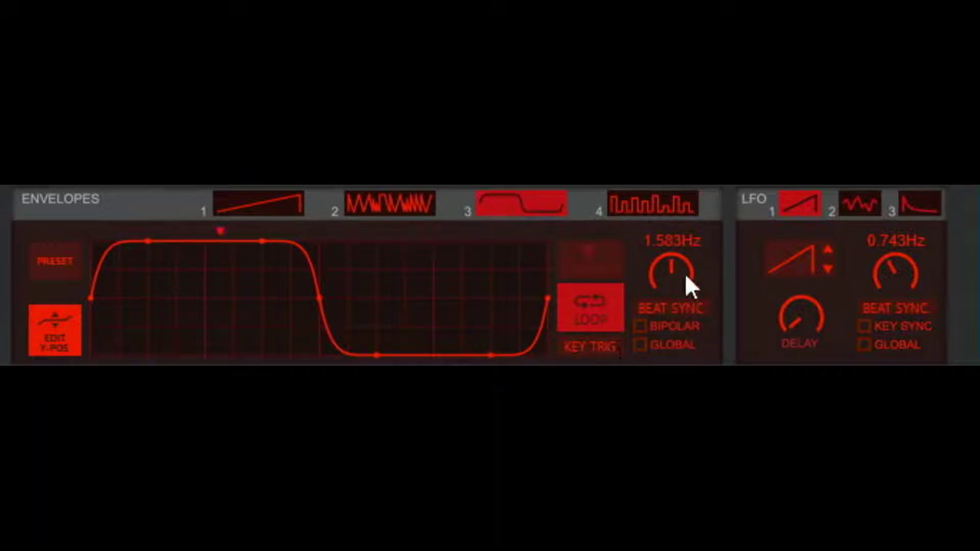
{"action": "scroll", "coordinate": [705, 249], "scroll_direction": "up", "scroll_amount": 5}
{"action": "left_click", "coordinate": [604, 316]}
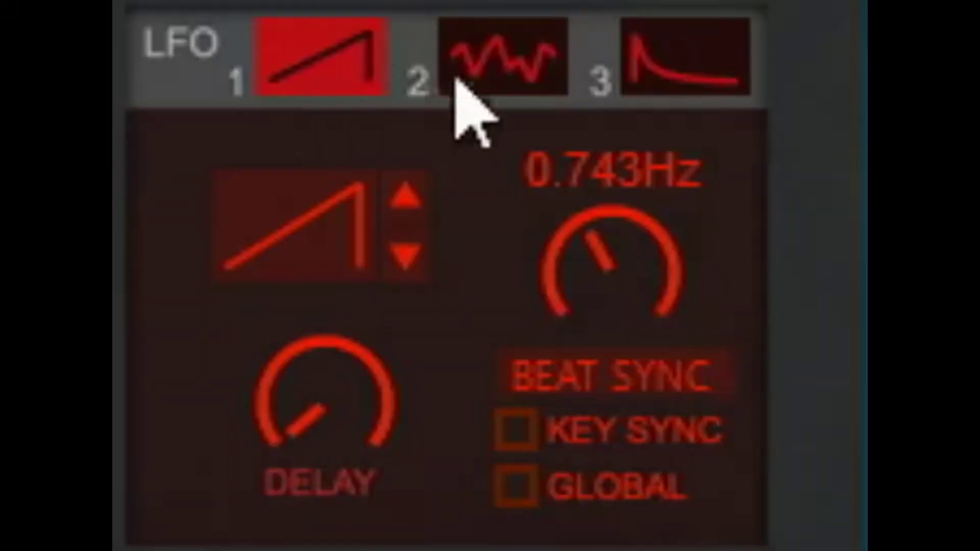
Step through the available waveforms for LFO 3 and set it to the sine shape.
{"action": "left_click", "coordinate": [845, 210]}
{"action": "left_click", "coordinate": [656, 71]}
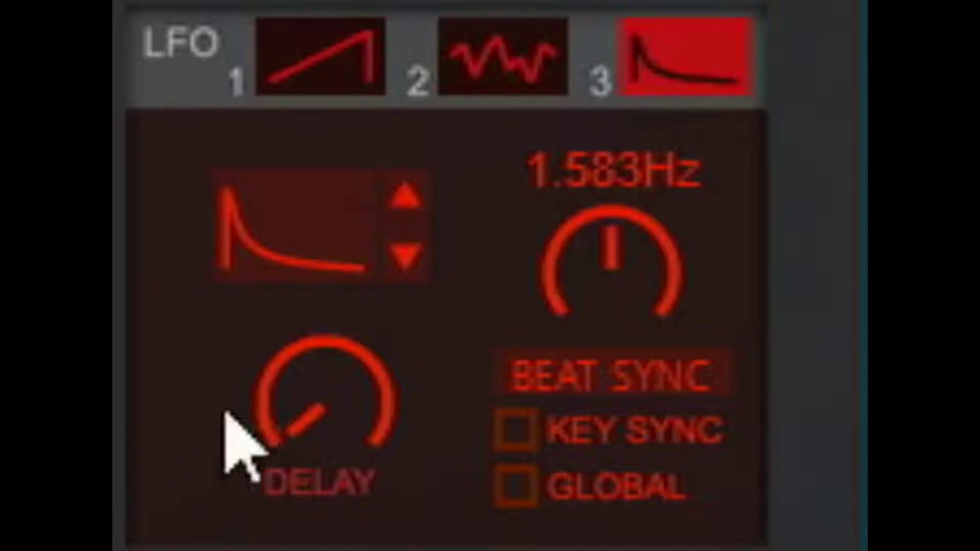
{"action": "left_click", "coordinate": [412, 200]}
{"action": "left_click", "coordinate": [412, 200]}
{"action": "left_click", "coordinate": [400, 261]}
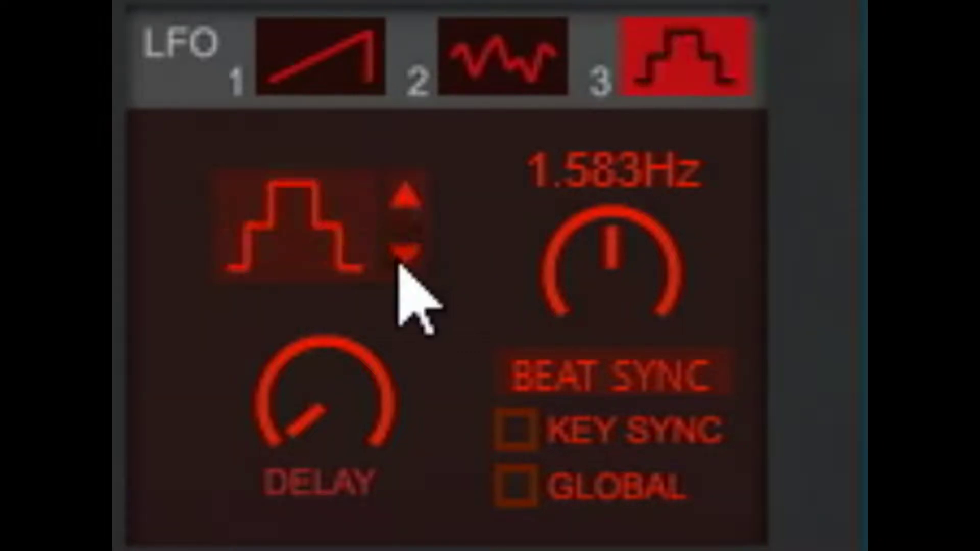
{"action": "left_click", "coordinate": [400, 261]}
{"action": "left_click", "coordinate": [400, 261]}
{"action": "left_click", "coordinate": [400, 261]}
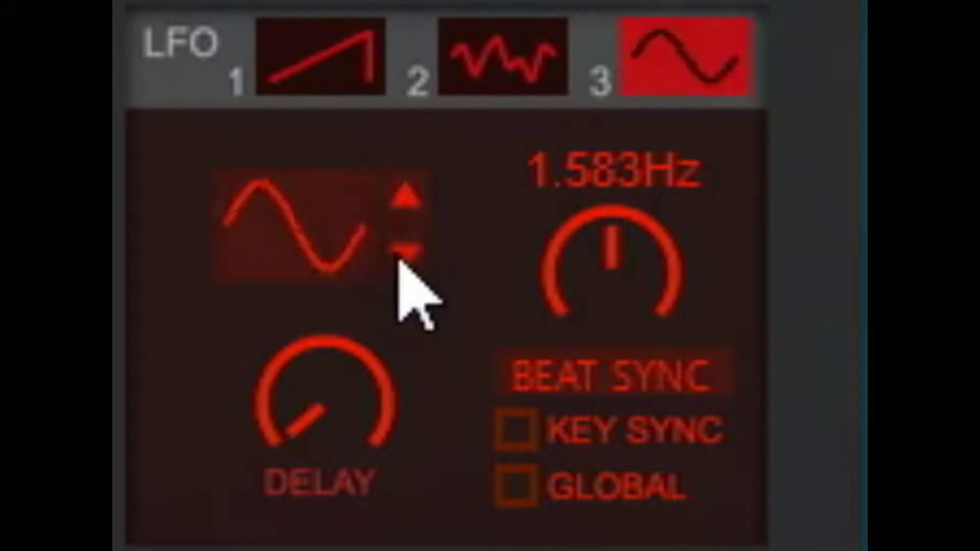
{"action": "left_click", "coordinate": [412, 200]}
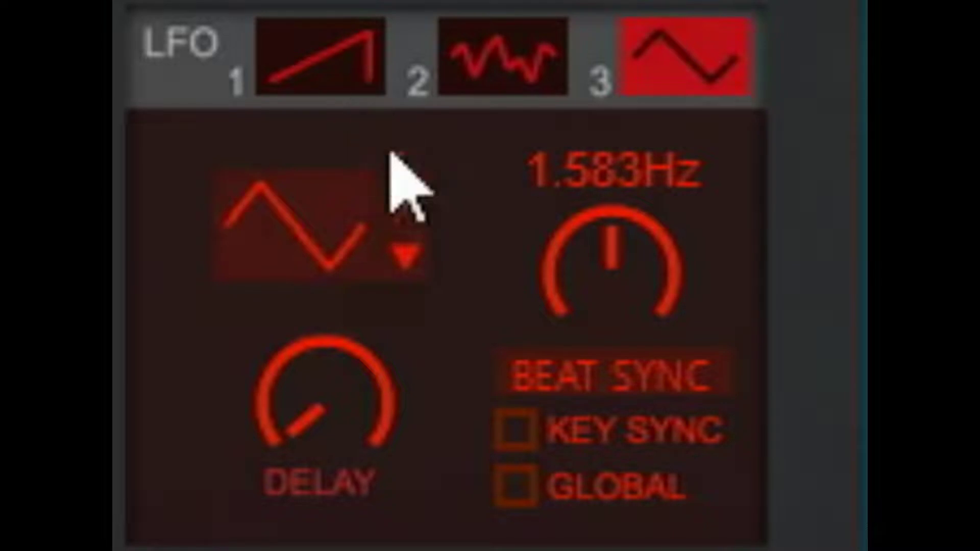
{"action": "left_click", "coordinate": [411, 199]}
{"action": "left_click", "coordinate": [405, 201]}
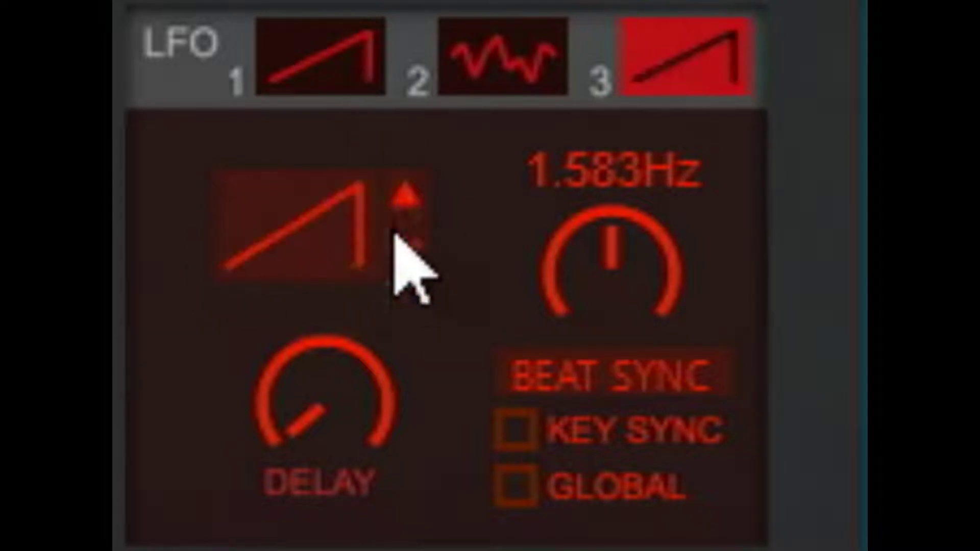
{"action": "left_click", "coordinate": [400, 255]}
{"action": "left_click", "coordinate": [401, 257]}
{"action": "left_click", "coordinate": [413, 196]}
{"action": "left_click", "coordinate": [408, 268]}
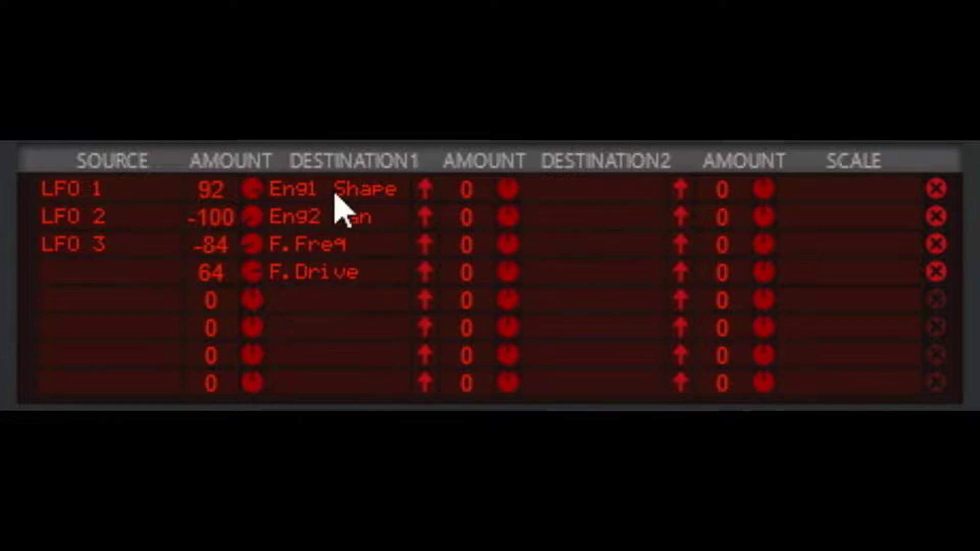
Check the destination choices of the LFO 1 and LFO 2 routings in the modulation matrix without changing them.
{"action": "left_click", "coordinate": [336, 195]}
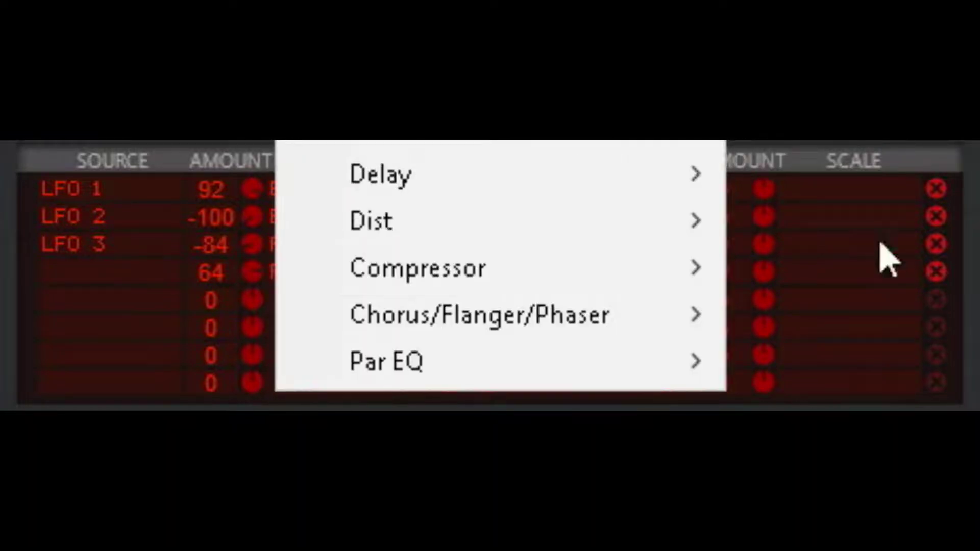
{"action": "left_click", "coordinate": [891, 141]}
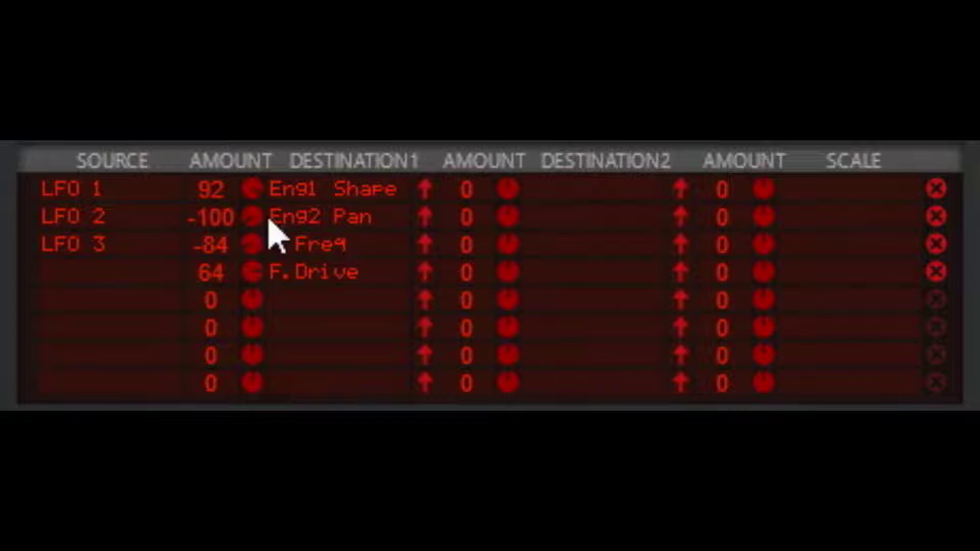
{"action": "left_click", "coordinate": [330, 217]}
{"action": "left_click", "coordinate": [248, 141]}
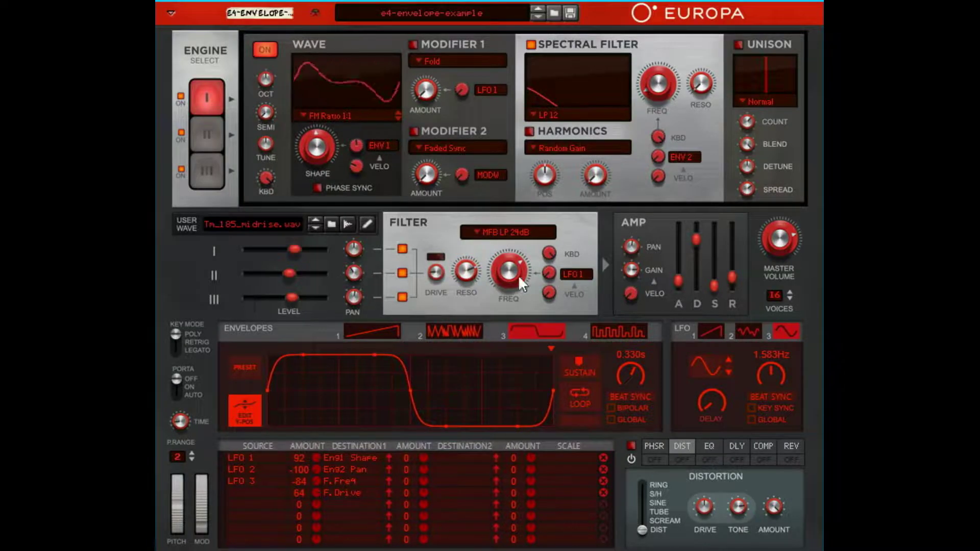
Lower the main filter's frequency and browse the first destination choices for the LFO 1 routing, including Reverb.
{"action": "left_click_drag", "start_coordinate": [510, 274], "coordinate": [506, 299]}
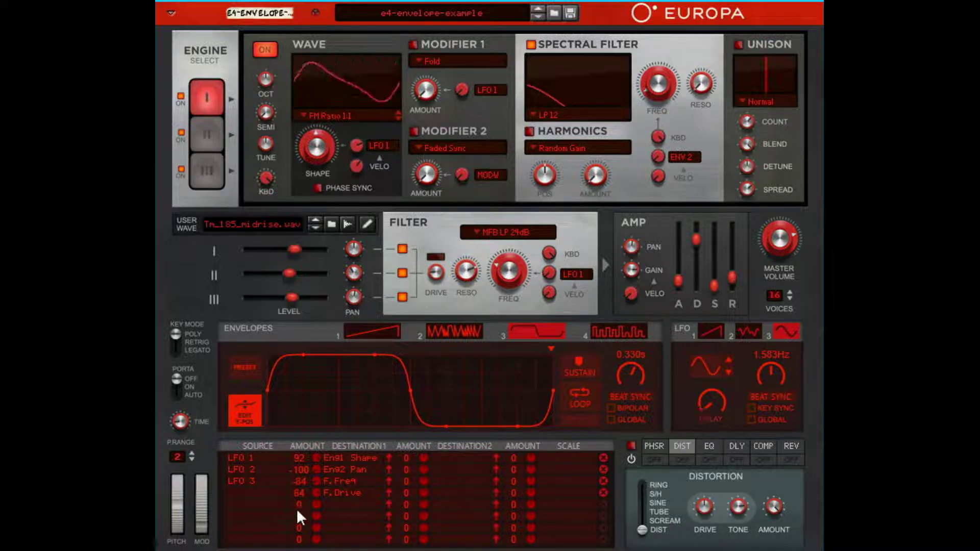
{"action": "left_click", "coordinate": [373, 457]}
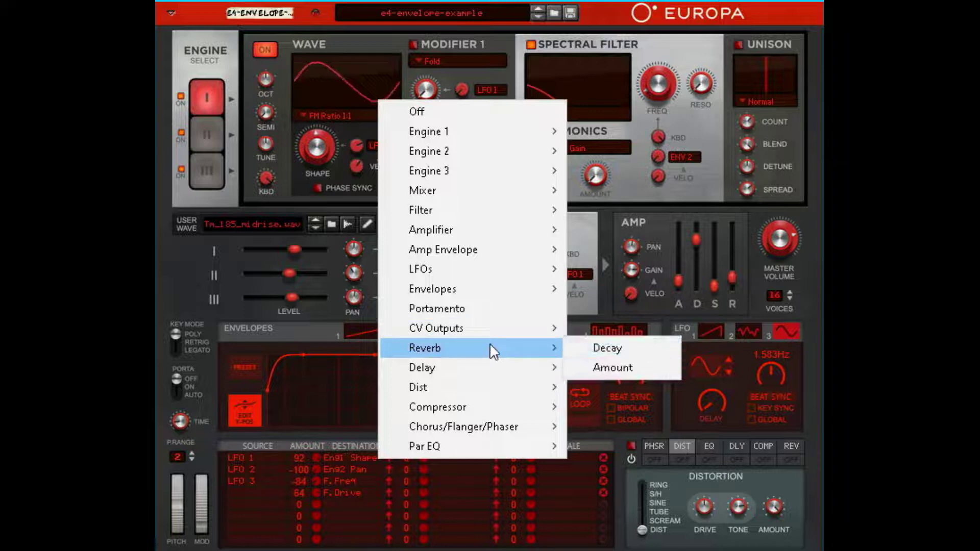
{"action": "left_click", "coordinate": [572, 351]}
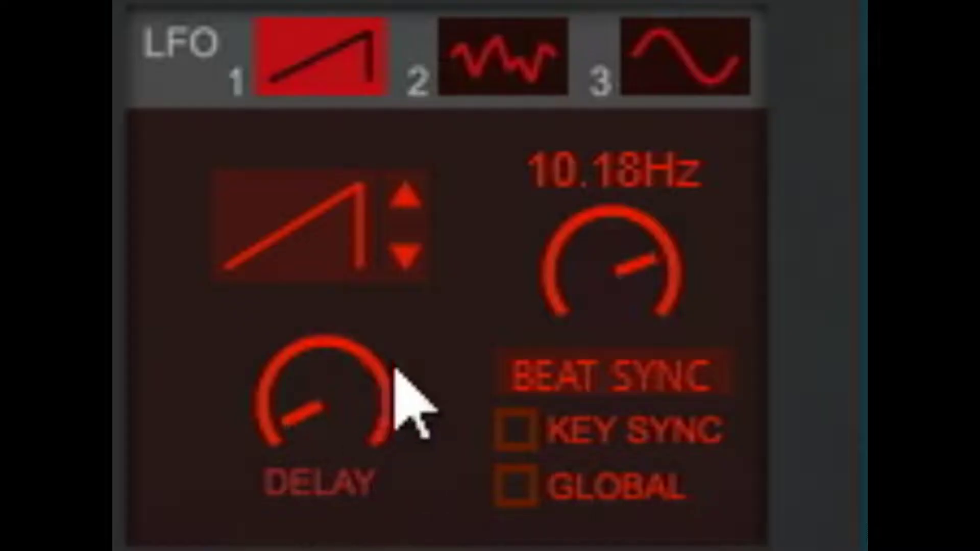
Set LFO 1 to the decaying spike waveform, raise its delay slightly and set its rate to 0.538 Hz.
{"action": "left_click_drag", "start_coordinate": [368, 426], "coordinate": [394, 405]}
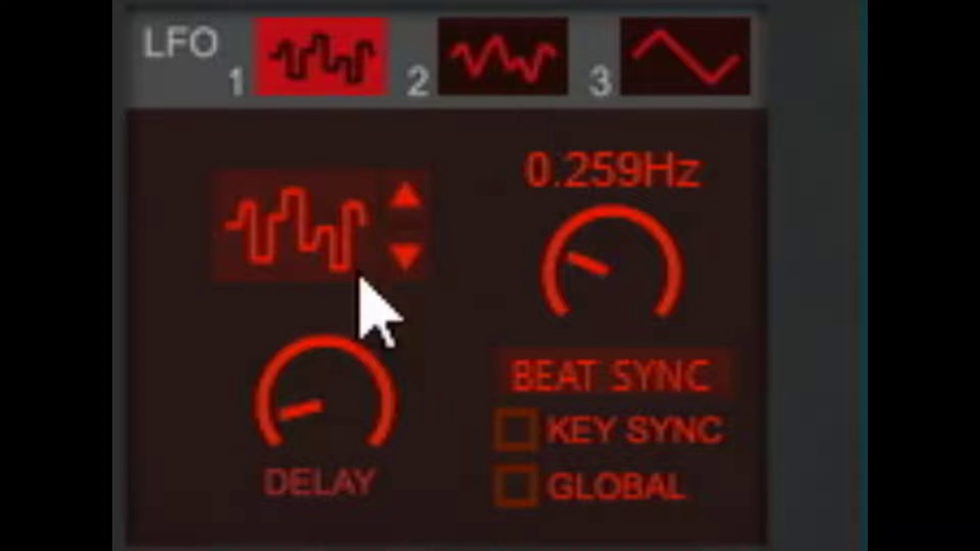
{"action": "left_click", "coordinate": [406, 254]}
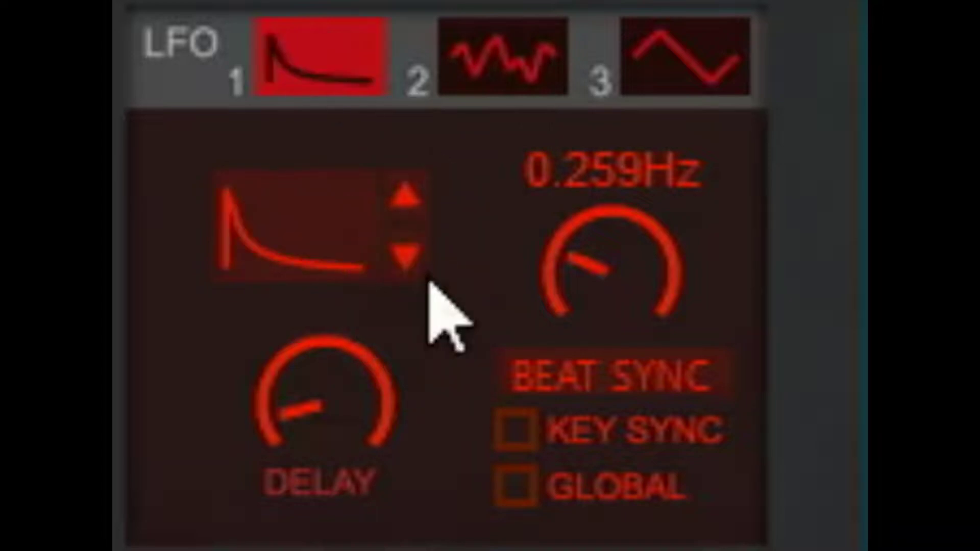
{"action": "left_click_drag", "start_coordinate": [352, 393], "coordinate": [357, 380]}
{"action": "left_click_drag", "start_coordinate": [619, 324], "coordinate": [710, 175]}
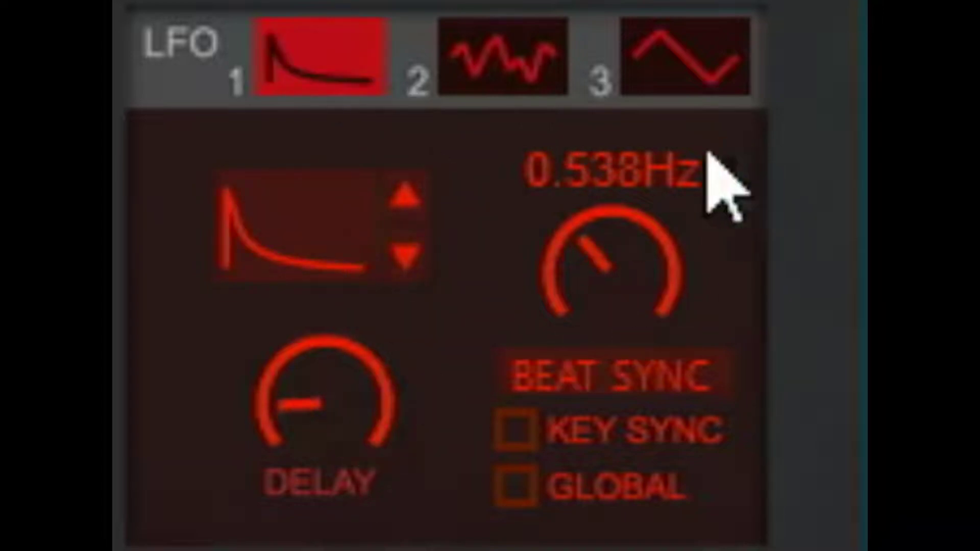
Raise the delay of LFO 2 to about the middle of its range.
{"action": "left_click", "coordinate": [503, 49]}
{"action": "left_click_drag", "start_coordinate": [359, 352], "coordinate": [448, 44]}
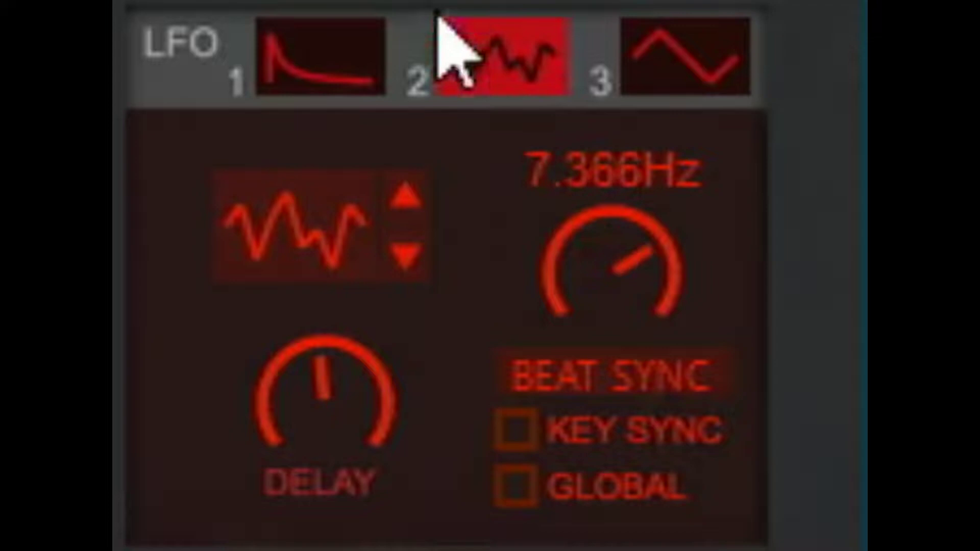
{"action": "left_click", "coordinate": [311, 56]}
{"action": "left_click", "coordinate": [507, 65]}
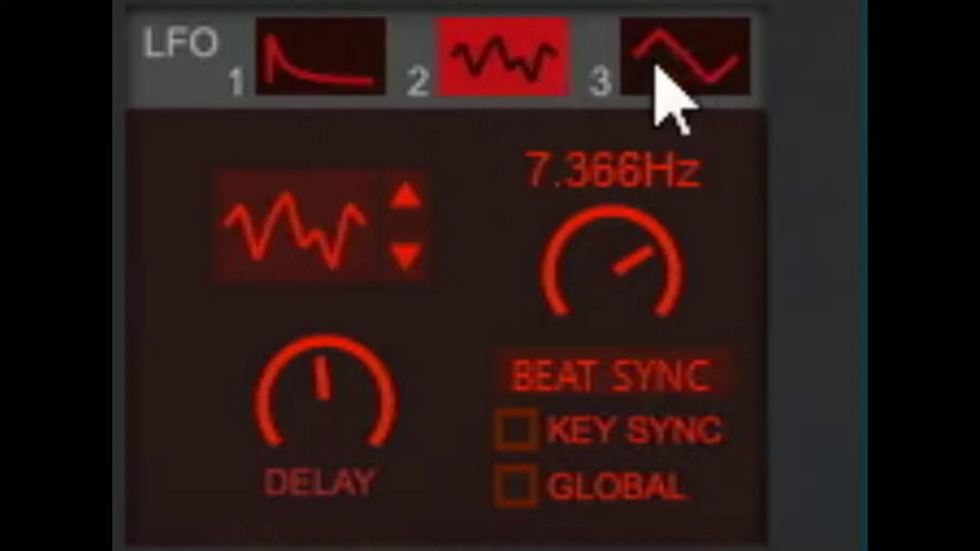
Set the rate of LFO 3 to 6.793 Hz and raise its delay to about a quarter of its range.
{"action": "left_click", "coordinate": [656, 83]}
{"action": "left_click_drag", "start_coordinate": [612, 255], "coordinate": [765, 63]}
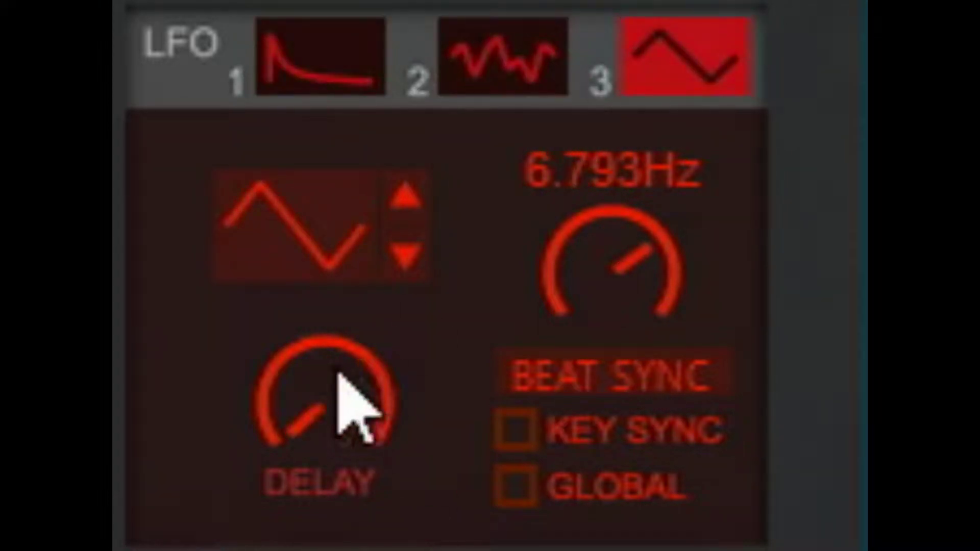
{"action": "left_click_drag", "start_coordinate": [338, 405], "coordinate": [466, 186]}
Change the waveform of LFO 3 to the rising three-step staircase.
{"action": "left_click", "coordinate": [415, 198]}
{"action": "left_click", "coordinate": [416, 196]}
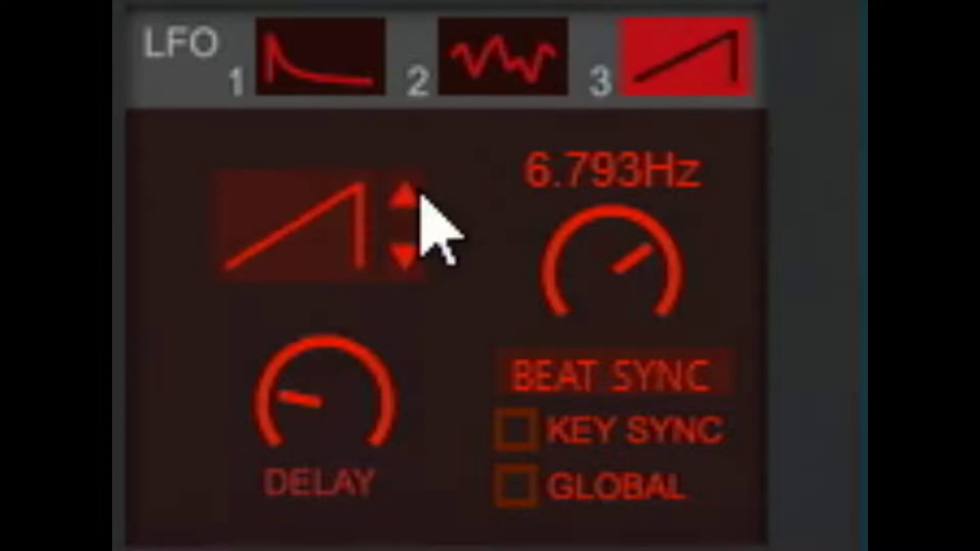
{"action": "left_click", "coordinate": [414, 198]}
{"action": "left_click", "coordinate": [415, 209]}
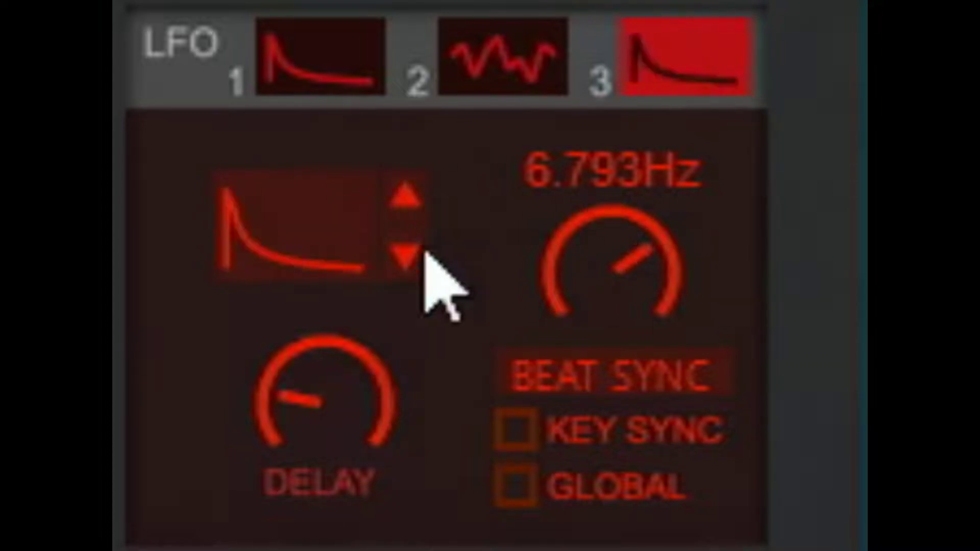
{"action": "left_click", "coordinate": [412, 213]}
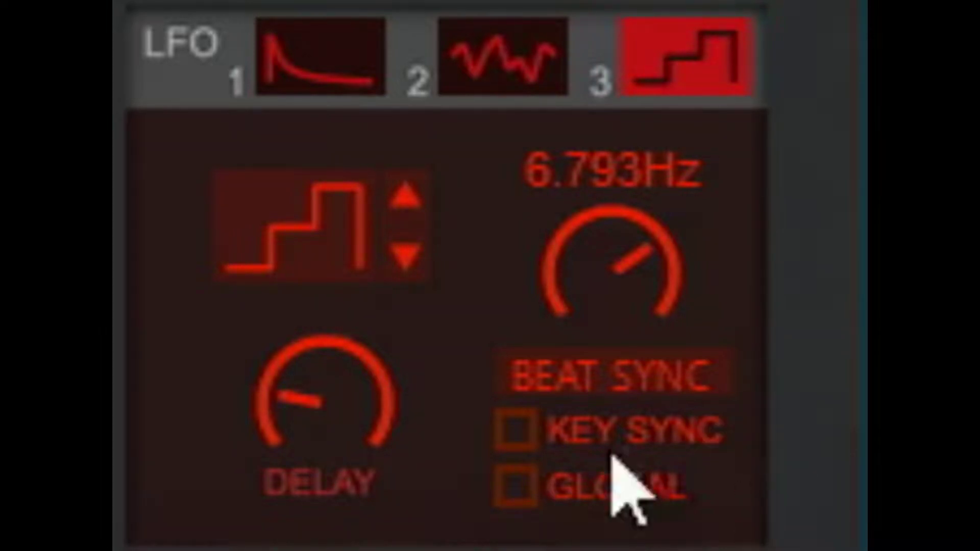
Turn on beat sync for LFO 1 and set its rate to 1/4.
{"action": "left_click", "coordinate": [476, 90]}
{"action": "left_click", "coordinate": [320, 77]}
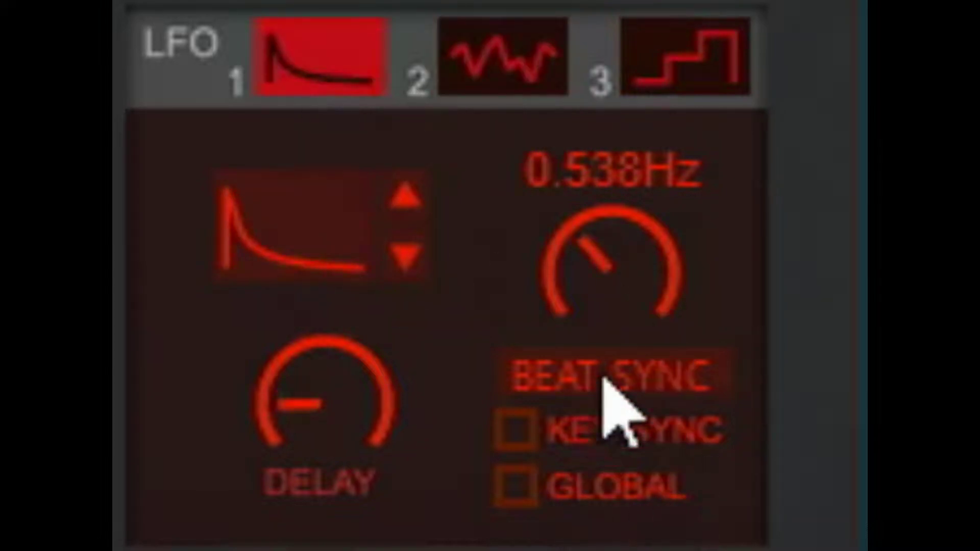
{"action": "left_click_drag", "start_coordinate": [640, 239], "coordinate": [650, 218]}
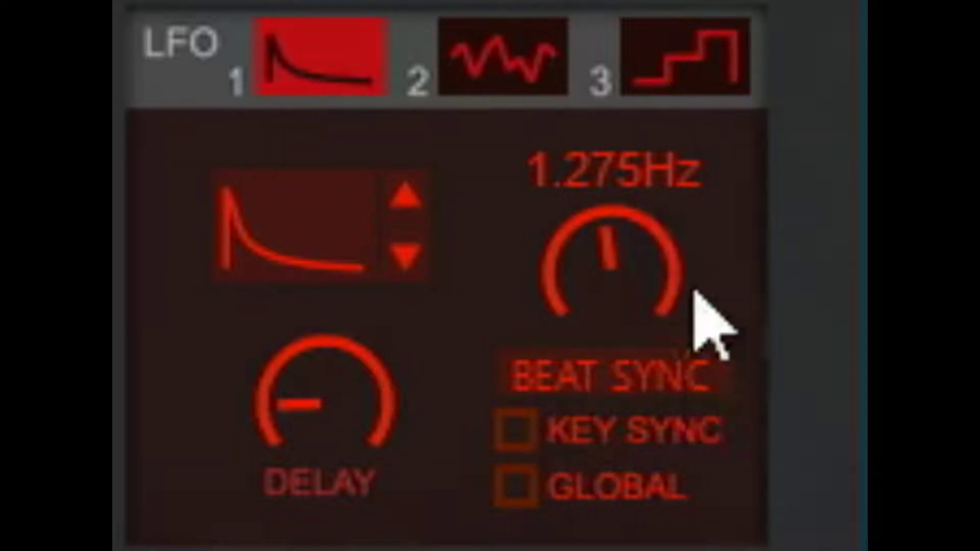
{"action": "left_click", "coordinate": [694, 382]}
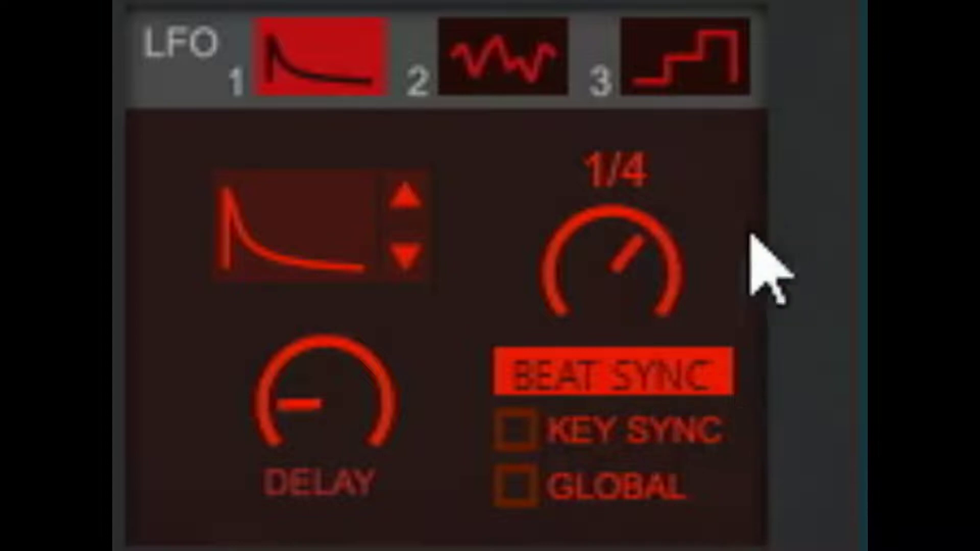
Turn on beat sync for LFO 2 at a rate of 3/8 and for LFO 3 at a rate of 6/4.
{"action": "left_click", "coordinate": [524, 87]}
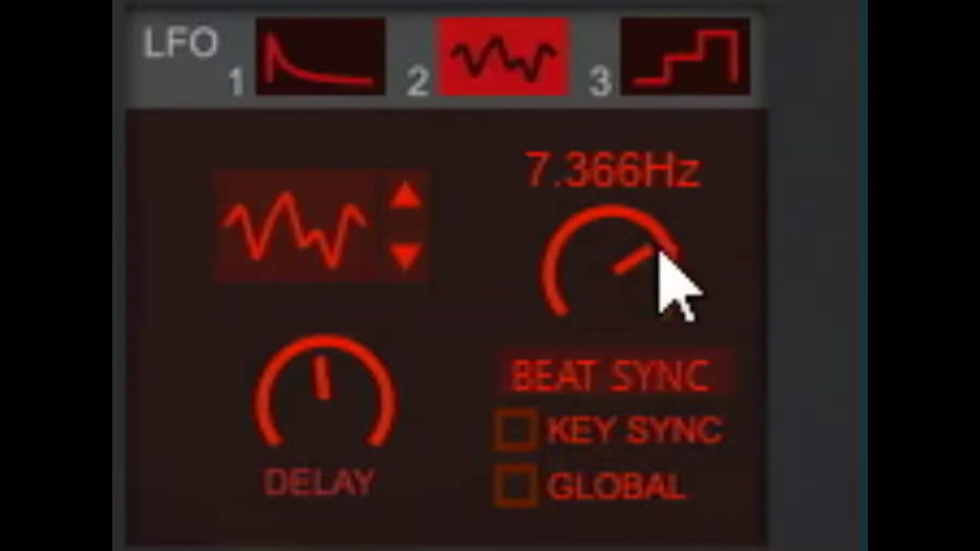
{"action": "left_click", "coordinate": [684, 388]}
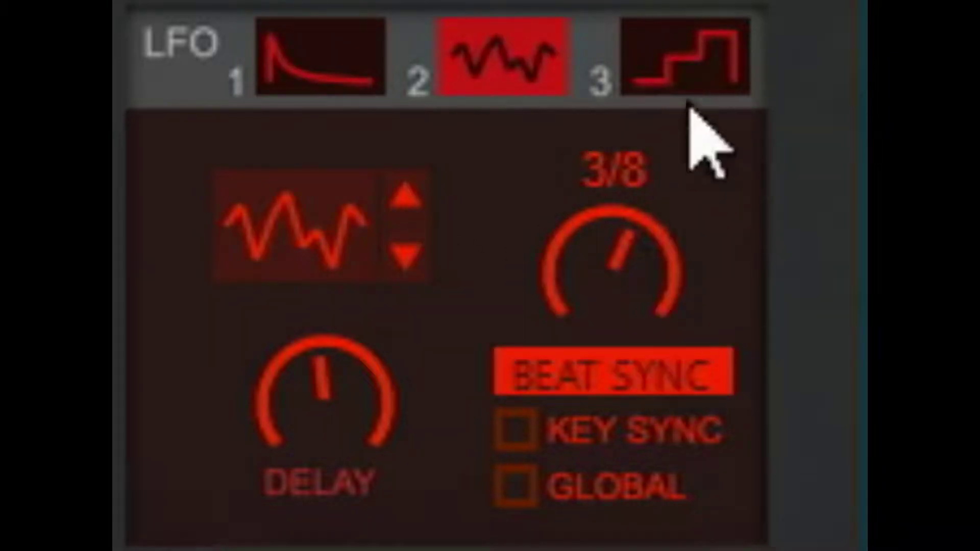
{"action": "left_click", "coordinate": [684, 74]}
{"action": "left_click", "coordinate": [678, 391]}
{"action": "left_click_drag", "start_coordinate": [612, 258], "coordinate": [763, 448]}
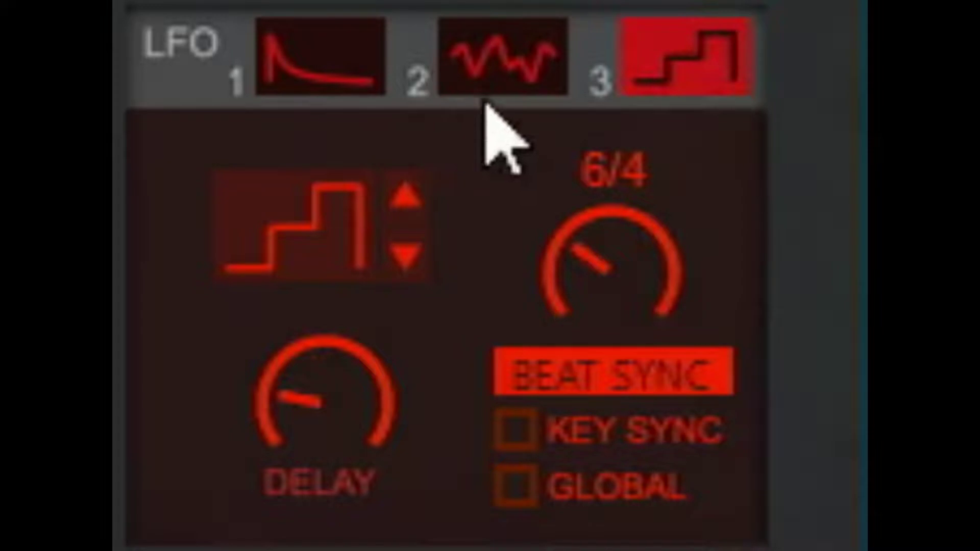
Set the beat-synced rate of LFO 2 to 3/16.
{"action": "left_click", "coordinate": [543, 48]}
{"action": "left_click_drag", "start_coordinate": [684, 285], "coordinate": [728, 213]}
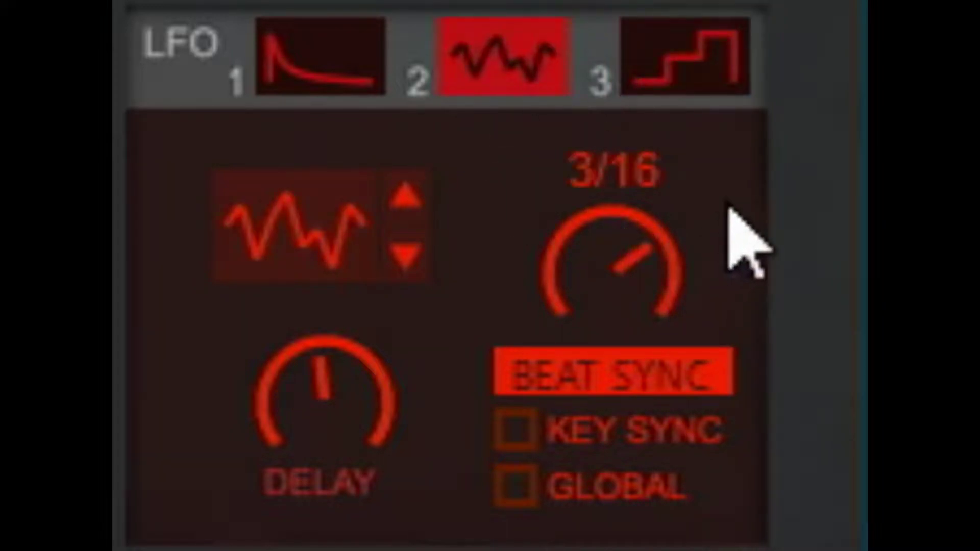
Set the beat-synced rate of LFO 3 to 1/16 and adjust its delay to a low setting.
{"action": "left_click", "coordinate": [375, 72]}
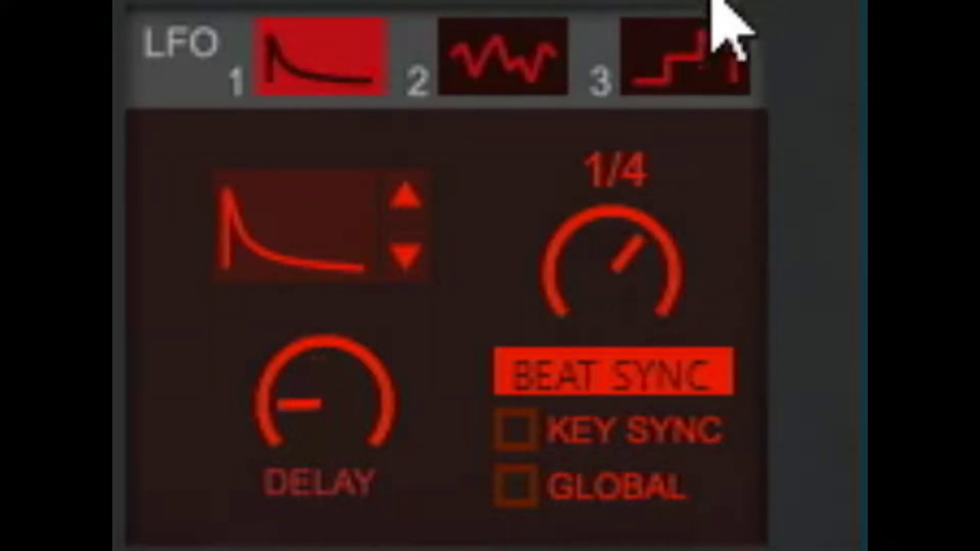
{"action": "left_click", "coordinate": [735, 76]}
{"action": "left_click_drag", "start_coordinate": [695, 259], "coordinate": [868, 0]}
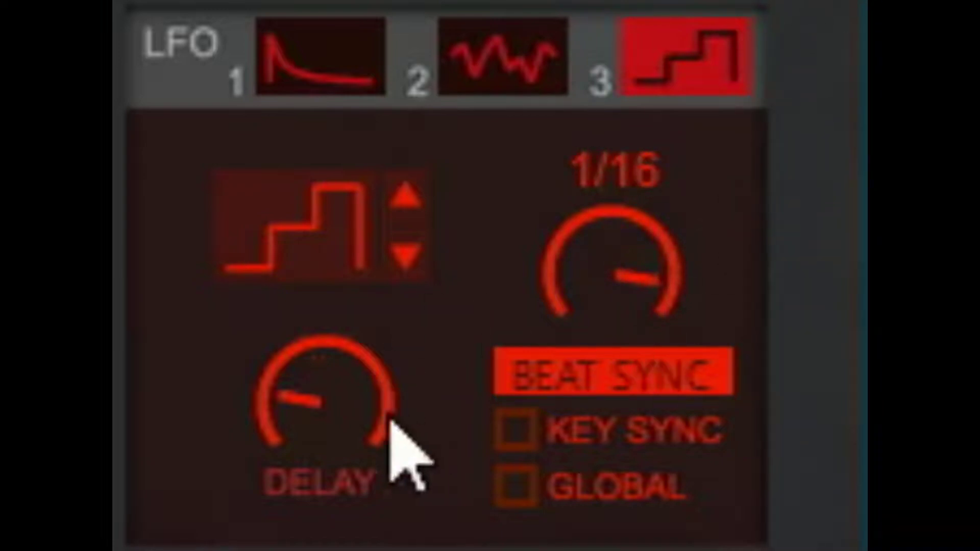
{"action": "left_click_drag", "start_coordinate": [400, 448], "coordinate": [389, 499]}
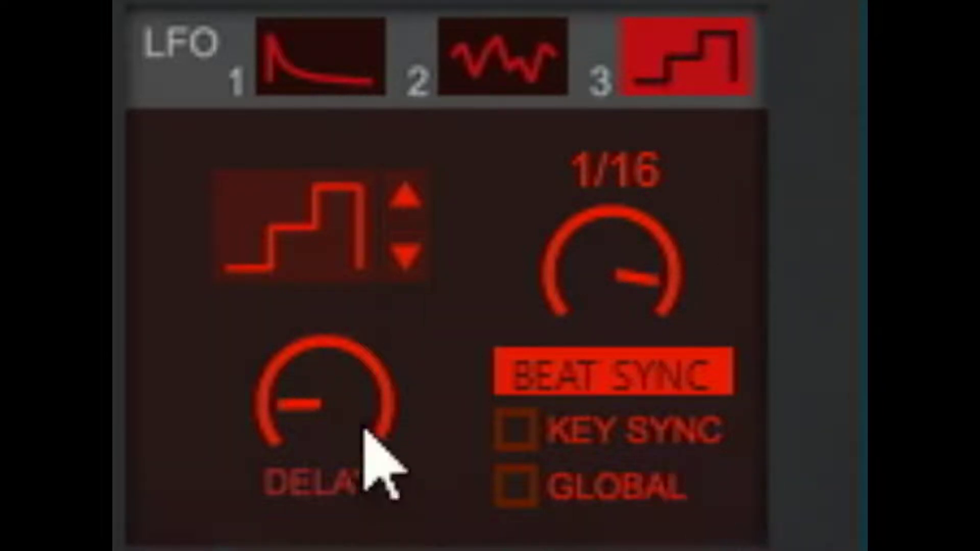
{"action": "left_click_drag", "start_coordinate": [367, 433], "coordinate": [398, 376]}
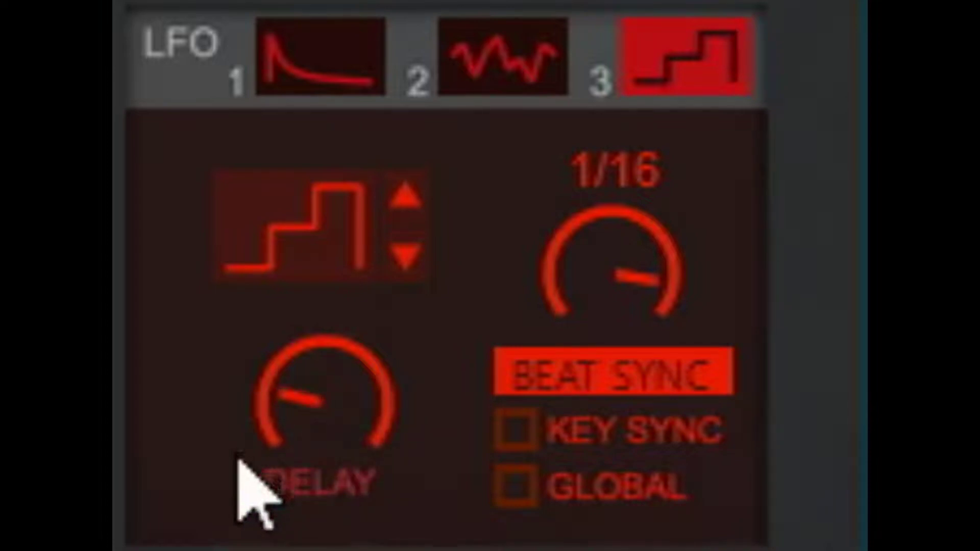
Turn off beat sync and enable key sync for LFO 1, and turn off beat sync for LFO 2.
{"action": "left_click", "coordinate": [542, 56]}
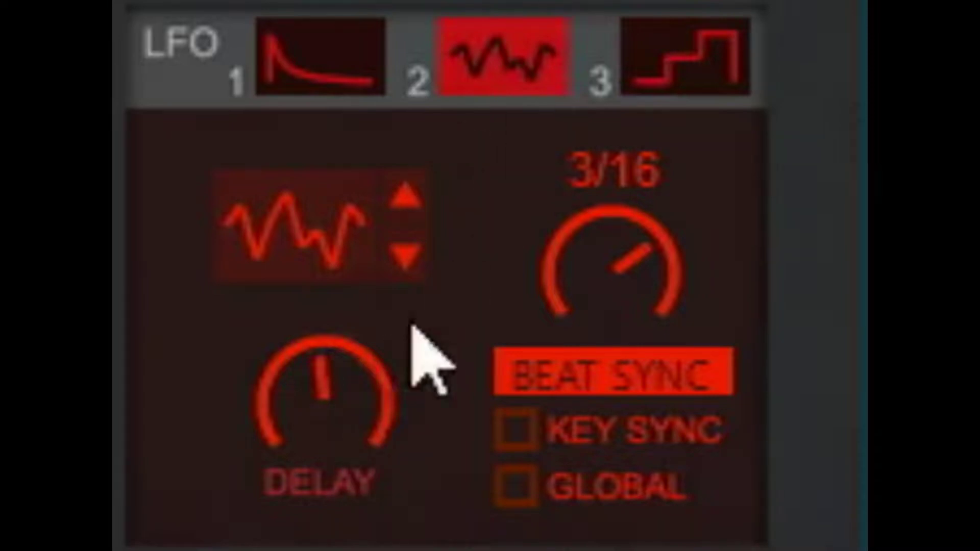
{"action": "left_click", "coordinate": [357, 83]}
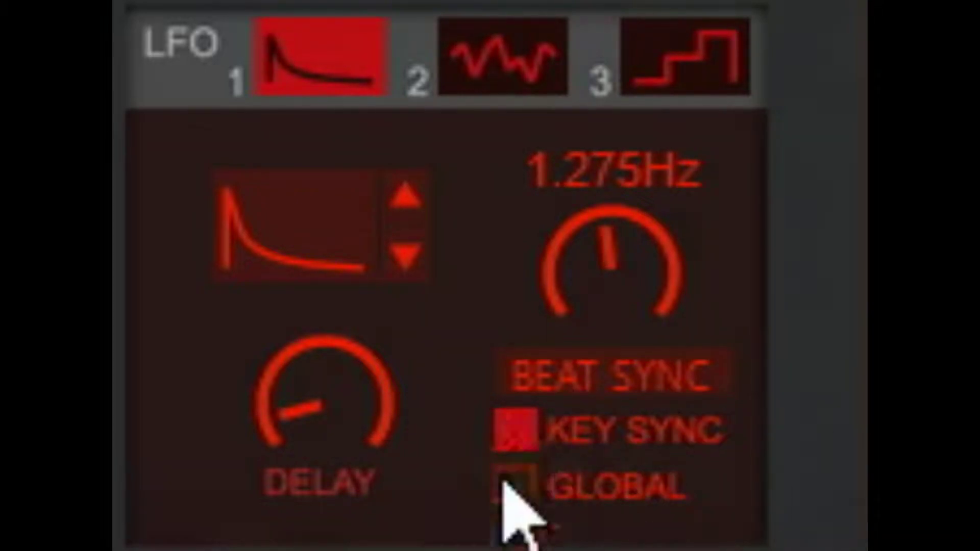
{"action": "left_click", "coordinate": [515, 431]}
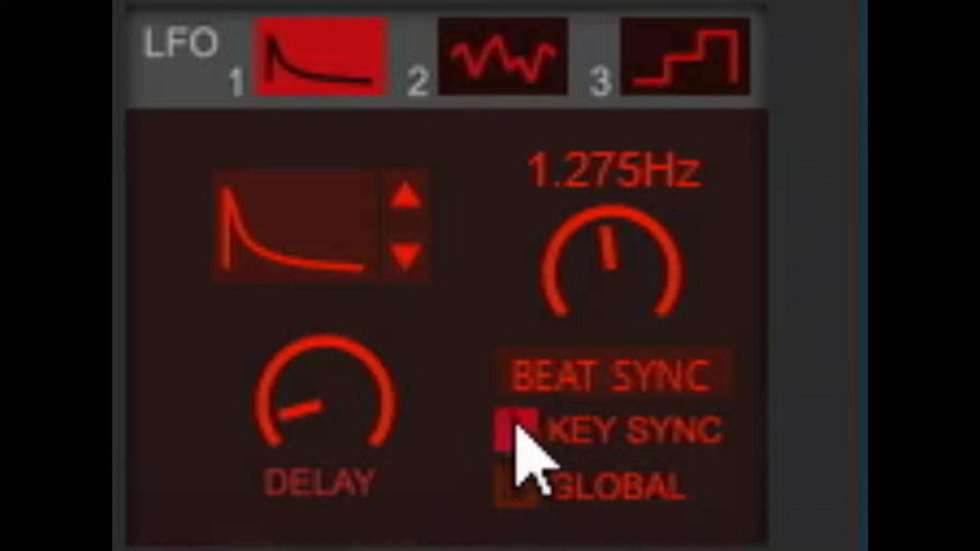
{"action": "left_click", "coordinate": [512, 89]}
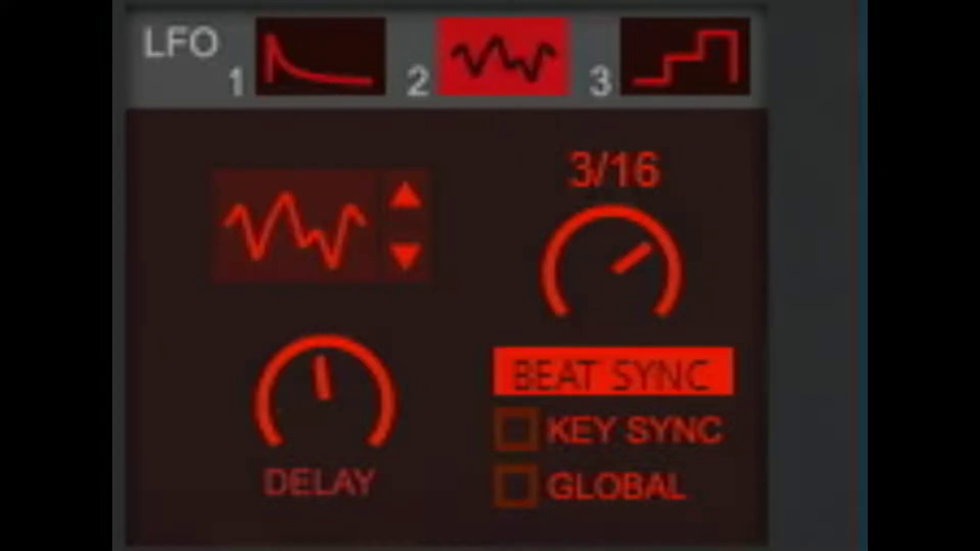
{"action": "left_click", "coordinate": [632, 357]}
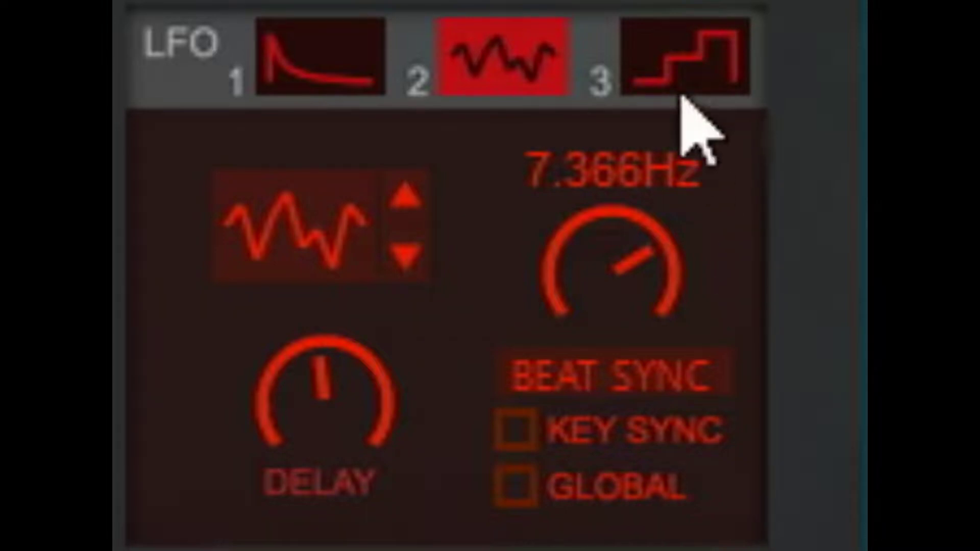
Try global mode on LFO 3 and turn it back off.
{"action": "left_click", "coordinate": [686, 72]}
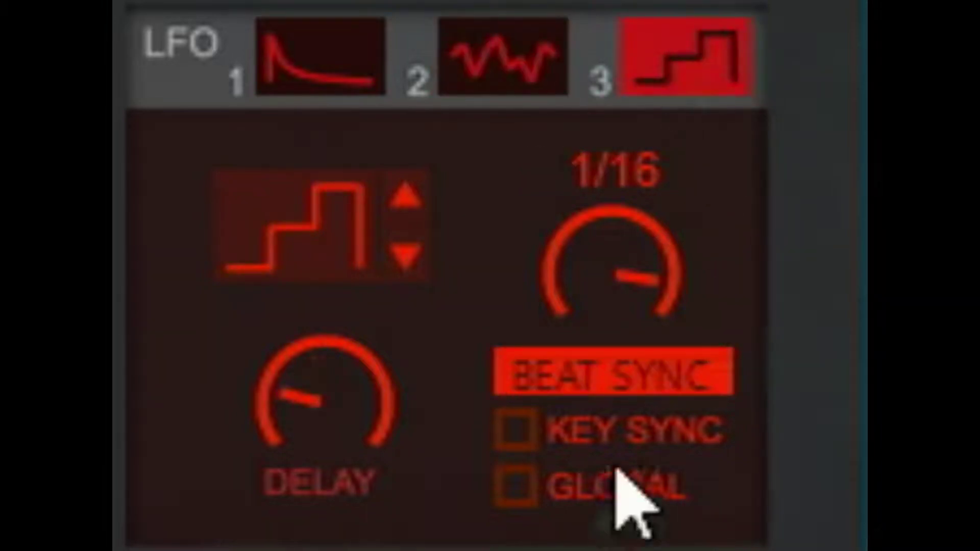
{"action": "left_click", "coordinate": [515, 485]}
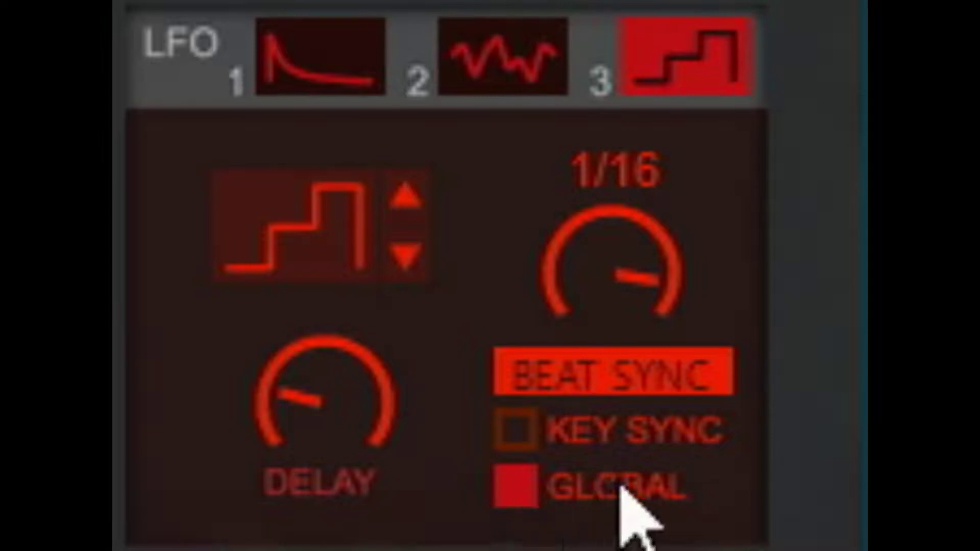
{"action": "left_click", "coordinate": [528, 488]}
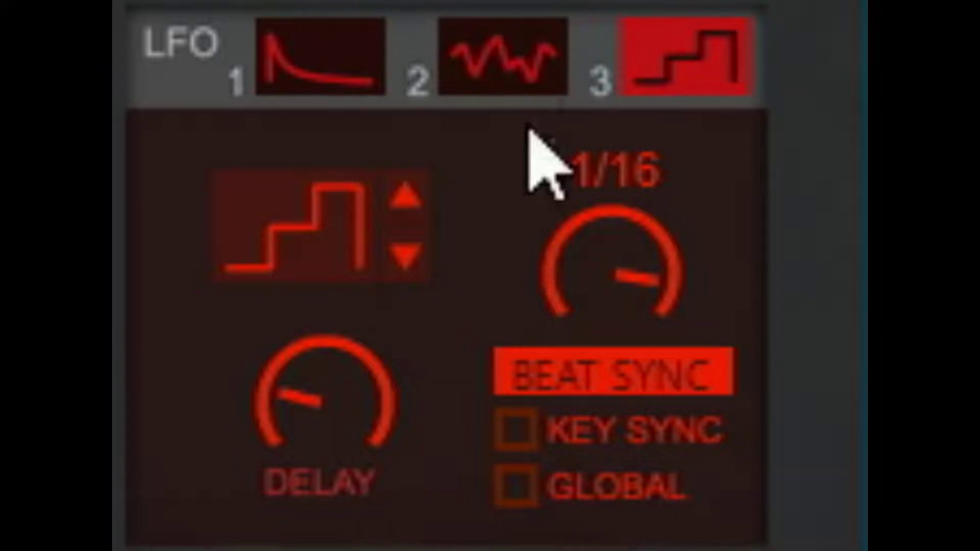
Enable global mode for LFO 2 and LFO 1, and turn off key sync for LFO 1.
{"action": "left_click", "coordinate": [510, 84]}
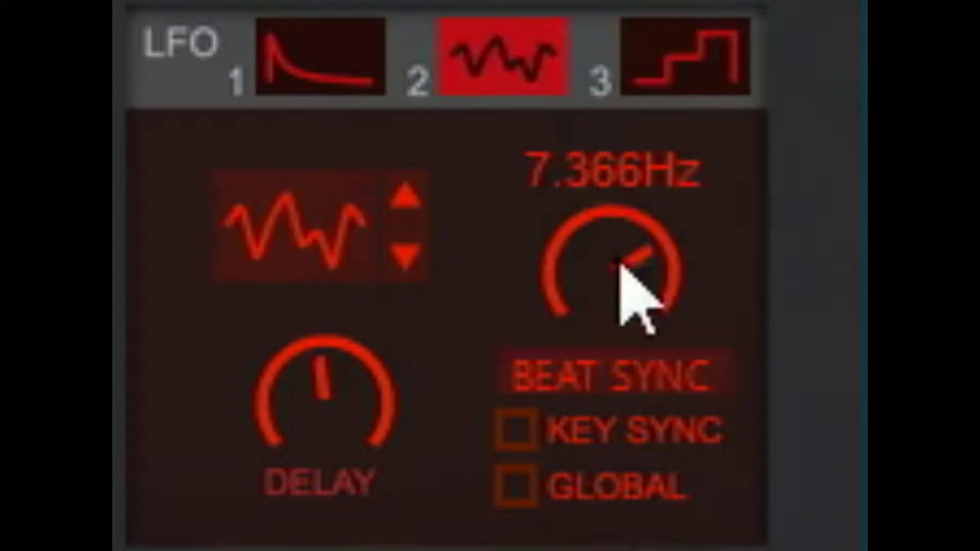
{"action": "left_click", "coordinate": [516, 484]}
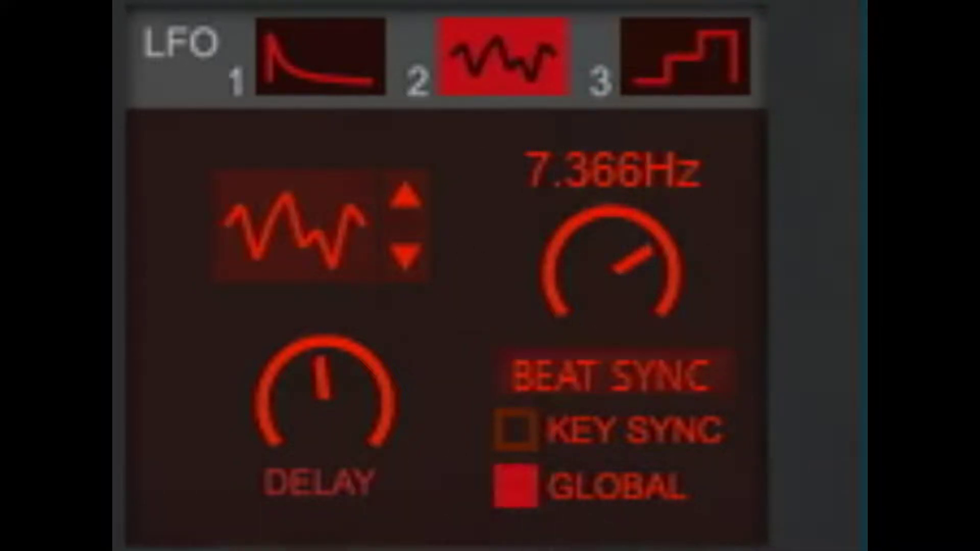
{"action": "left_click", "coordinate": [339, 85]}
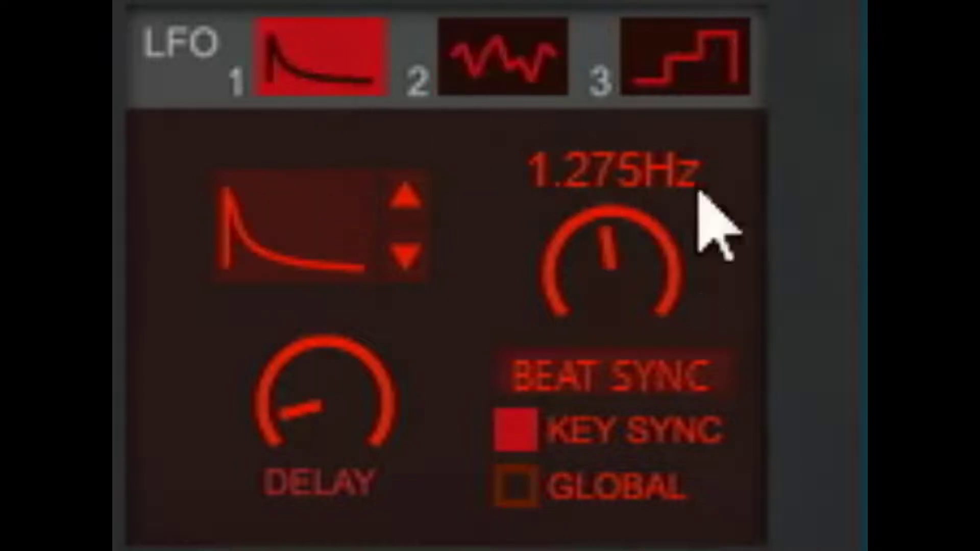
{"action": "left_click", "coordinate": [529, 485]}
{"action": "left_click", "coordinate": [517, 433]}
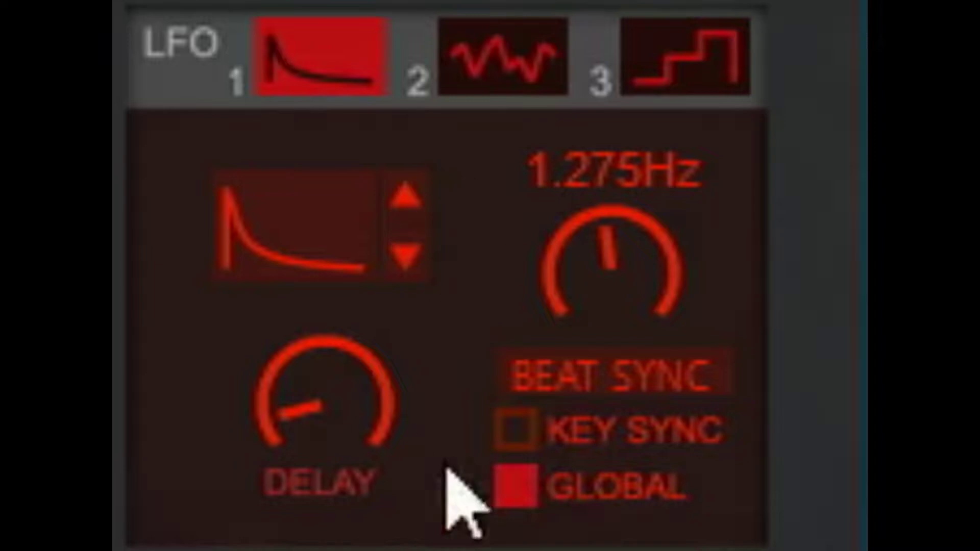
{"action": "left_click", "coordinate": [515, 492]}
{"action": "left_click", "coordinate": [516, 486]}
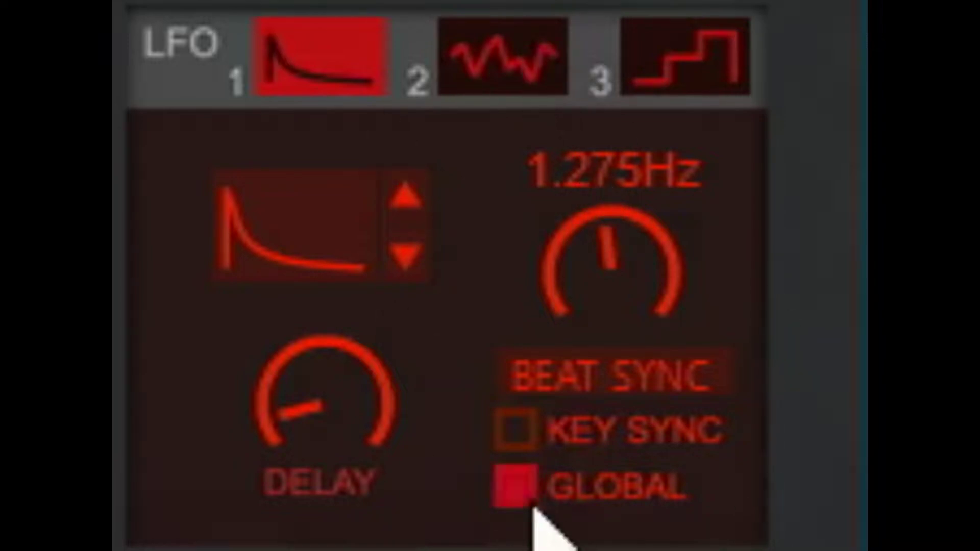
{"action": "left_click", "coordinate": [559, 84]}
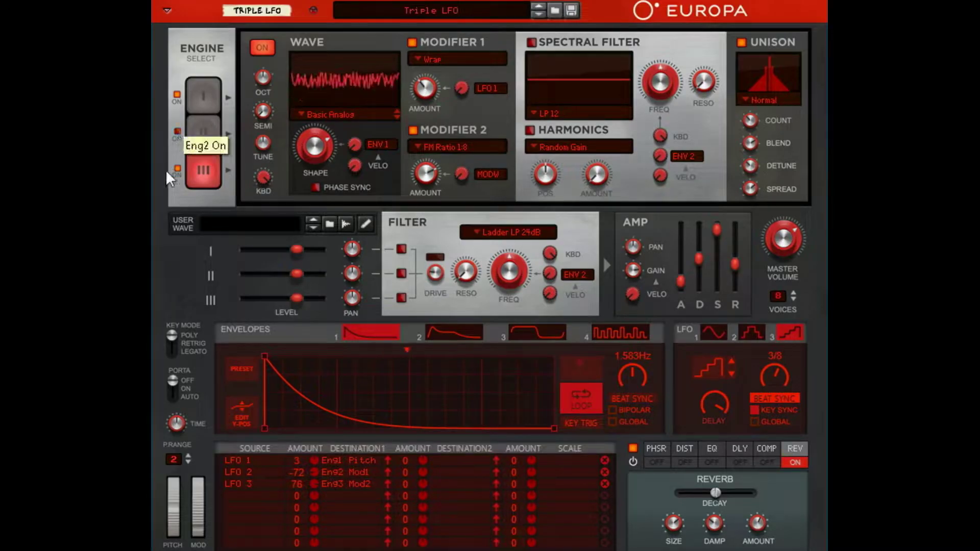
Turn off engine 3 in the Triple LFO patch, and show the settings of LFO 2 and LFO 3.
{"action": "left_click", "coordinate": [177, 168]}
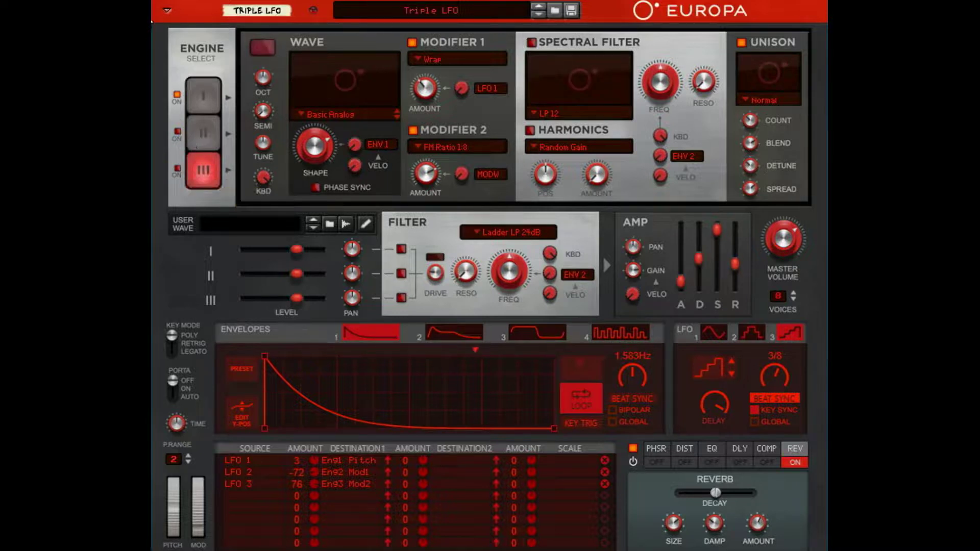
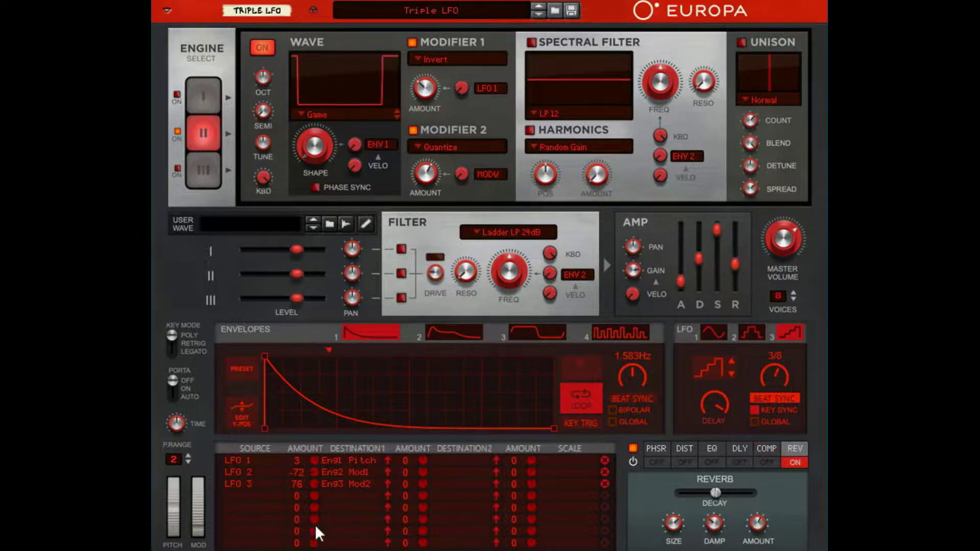
{"action": "left_click", "coordinate": [750, 332]}
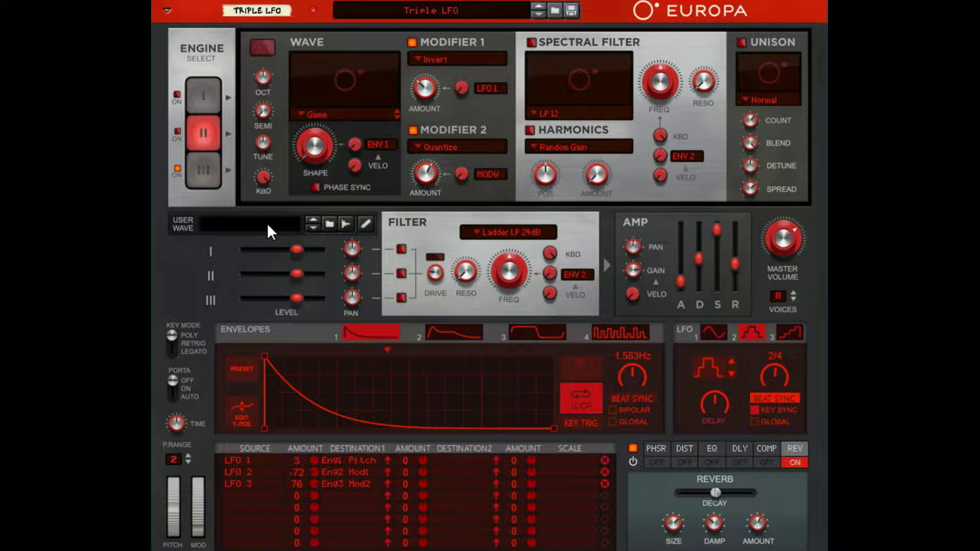
{"action": "left_click", "coordinate": [796, 333]}
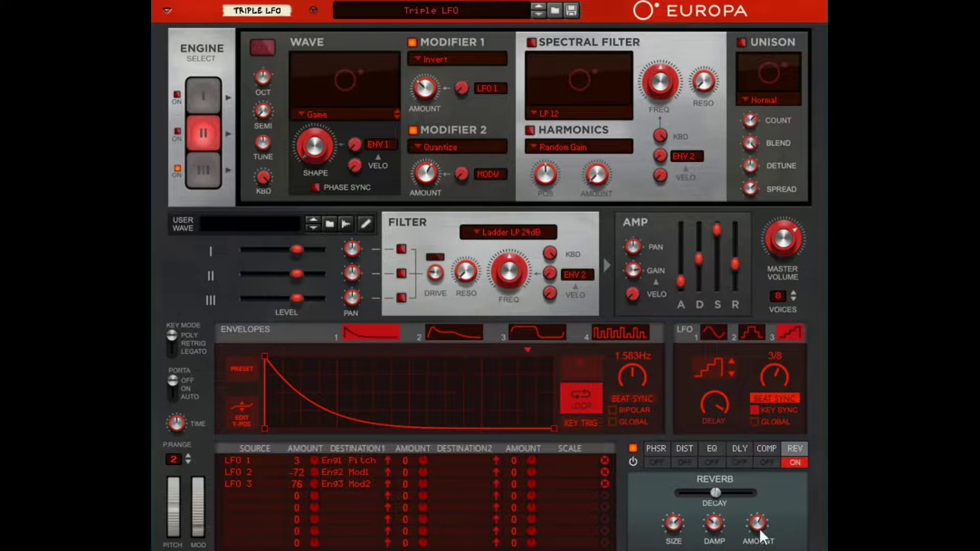
Turn engines 2 and 1 back on so that all three engines play together.
{"action": "left_click", "coordinate": [177, 132]}
{"action": "left_click", "coordinate": [177, 94]}
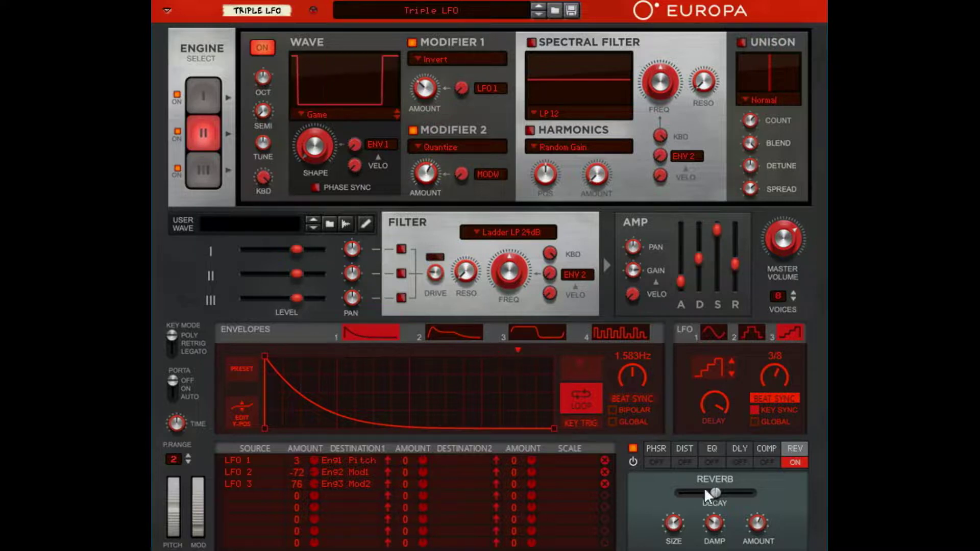
Examine the waveform, rate, delay and sync settings of LFOs 1, 2 and 3 in the Triple LFO patch.
{"action": "left_click", "coordinate": [755, 332]}
{"action": "left_click", "coordinate": [713, 333]}
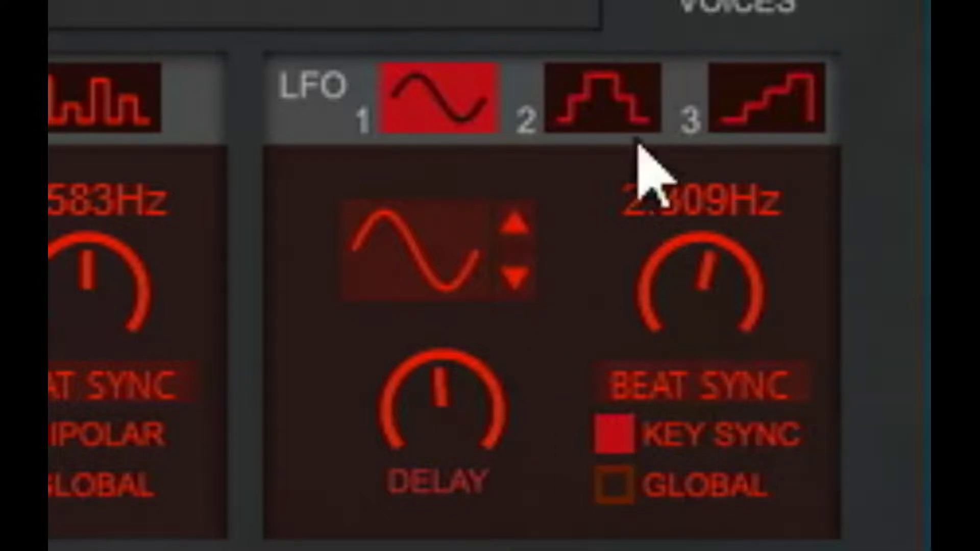
{"action": "left_click", "coordinate": [596, 125]}
{"action": "left_click", "coordinate": [789, 127]}
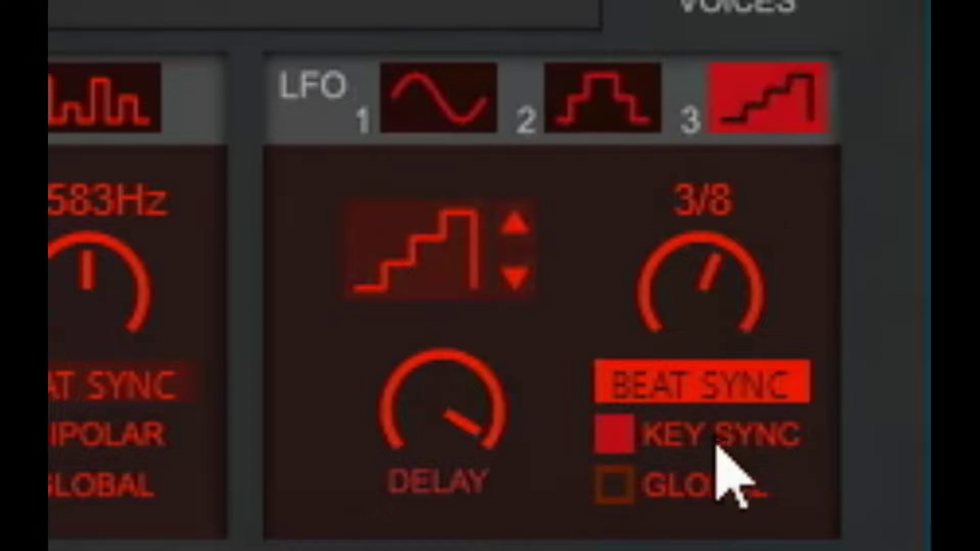
{"action": "left_click", "coordinate": [613, 127]}
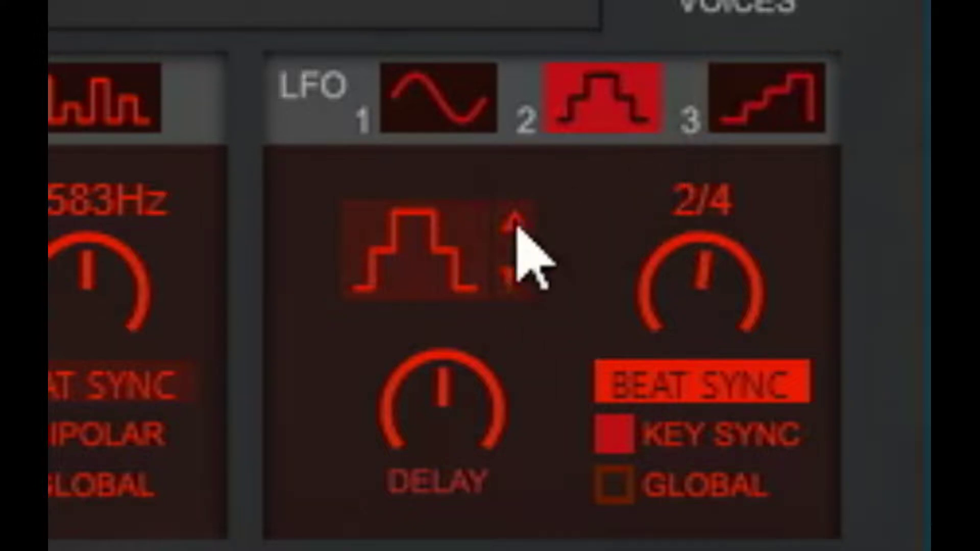
{"action": "left_click", "coordinate": [430, 125]}
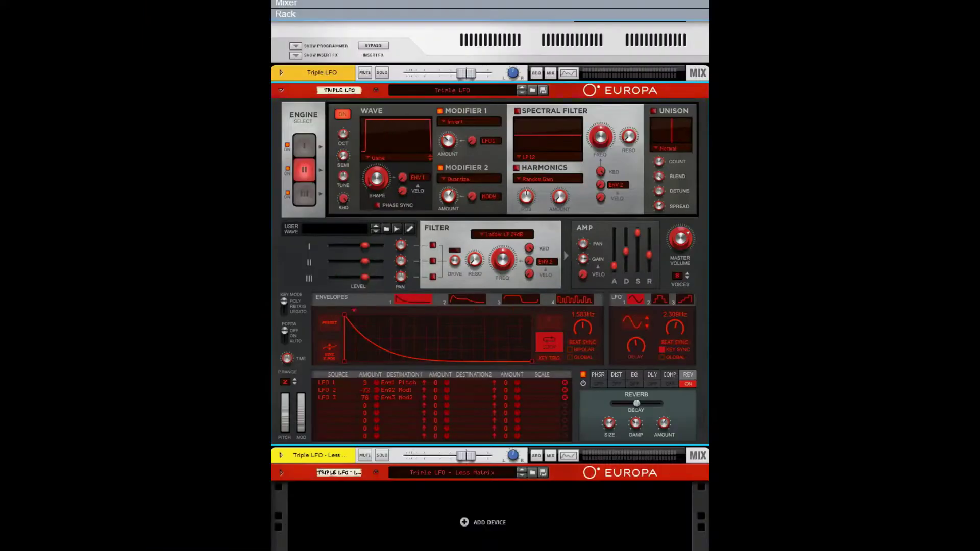
Unfold the Triple LFO - Less Matrix device and compare its modulation matrix with that of the Triple LFO device.
{"action": "left_click", "coordinate": [278, 473]}
{"action": "scroll", "coordinate": [606, 393], "scroll_direction": "down", "scroll_amount": 1}
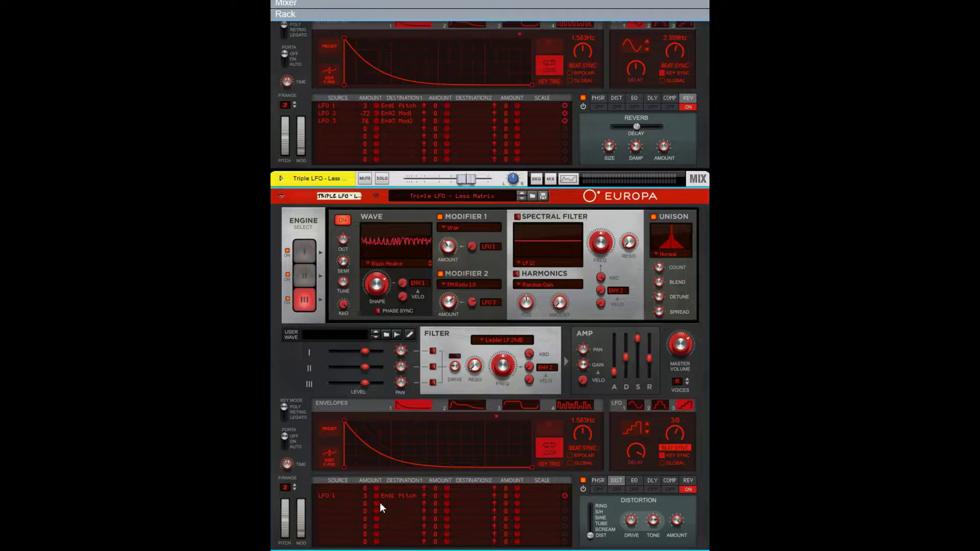
{"action": "scroll", "coordinate": [357, 449], "scroll_direction": "up", "scroll_amount": 10}
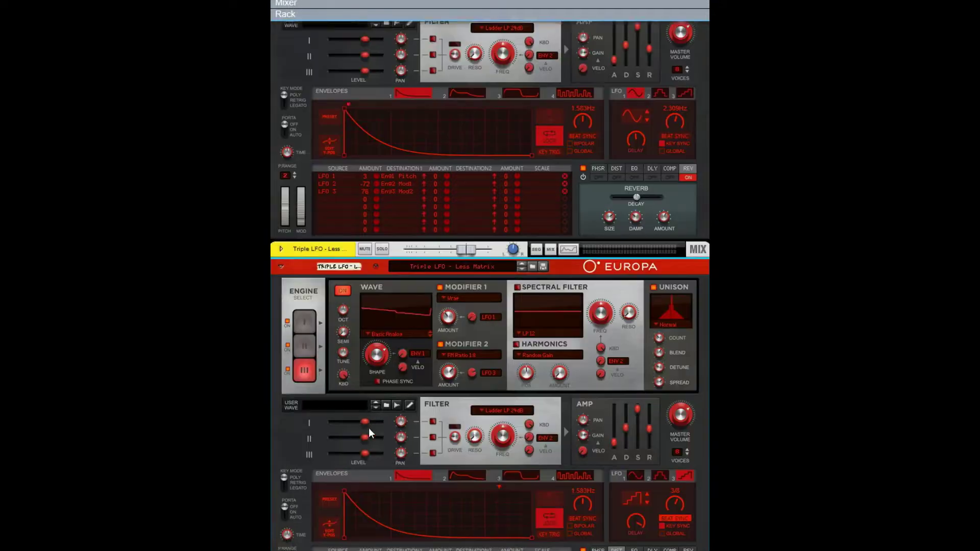
{"action": "scroll", "coordinate": [385, 428], "scroll_direction": "down", "scroll_amount": 3}
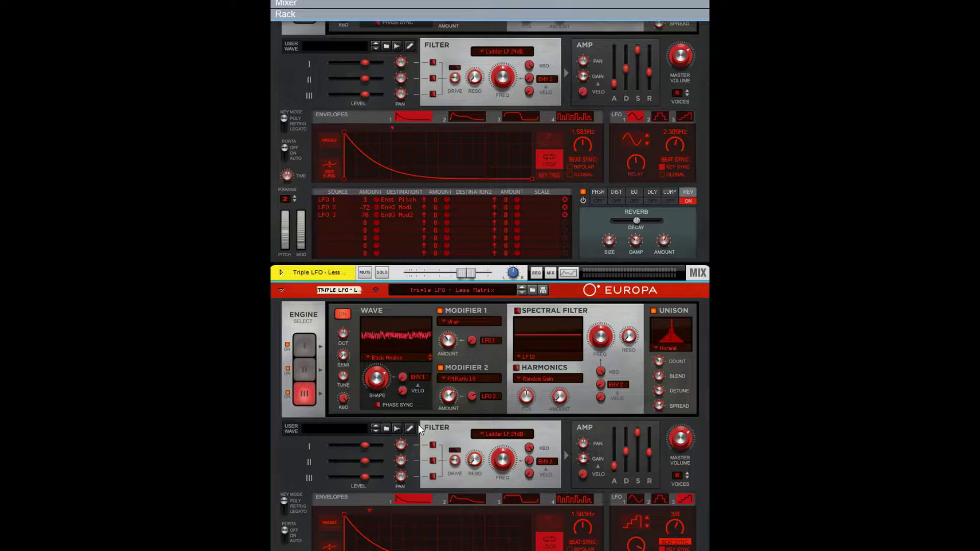
{"action": "scroll", "coordinate": [442, 404], "scroll_direction": "down", "scroll_amount": 1}
{"action": "scroll", "coordinate": [443, 404], "scroll_direction": "down", "scroll_amount": 1}
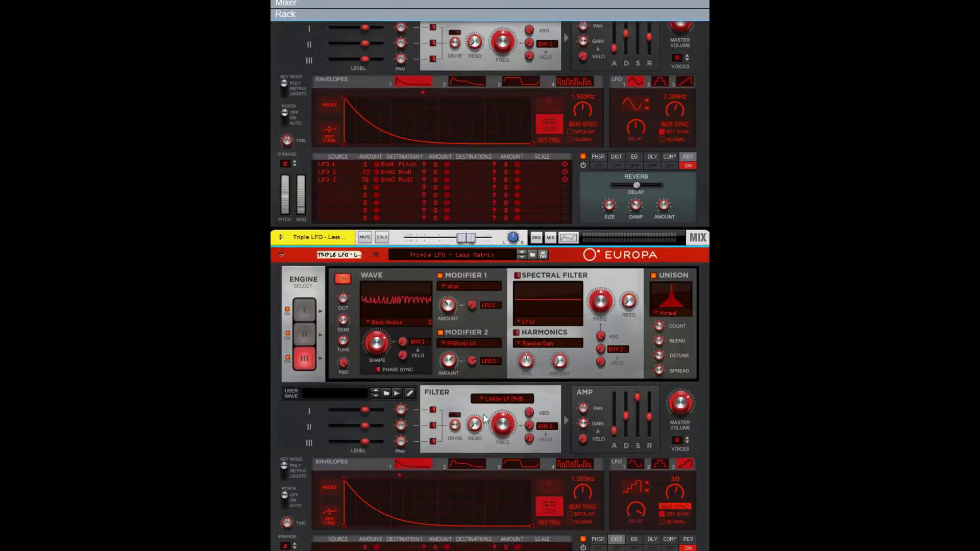
{"action": "scroll", "coordinate": [490, 424], "scroll_direction": "down", "scroll_amount": 4}
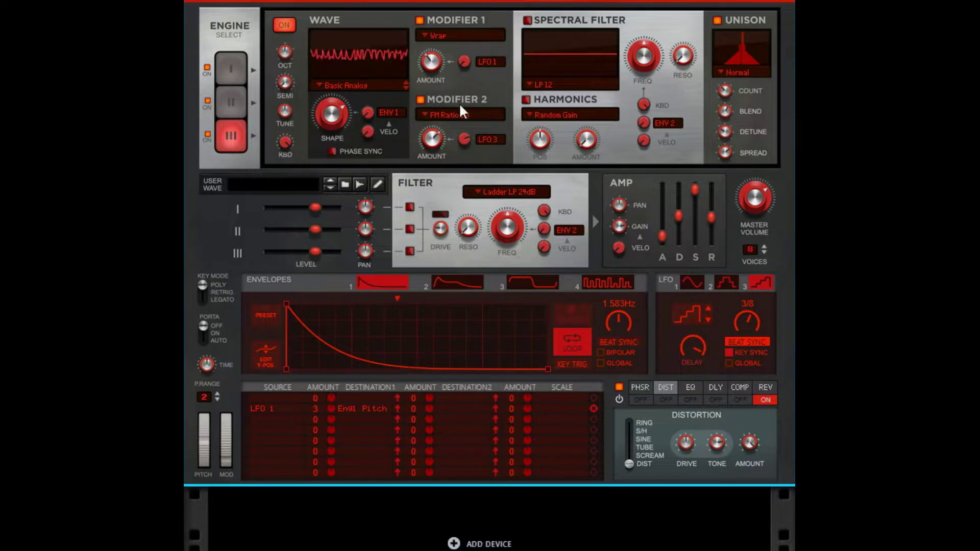
Show engine 2 of the Triple LFO - Less Matrix device, and inspect Modifier 1's normal and inverted modulation sources and its modulation amount.
{"action": "scroll", "coordinate": [313, 222], "scroll_direction": "up", "scroll_amount": 2}
{"action": "scroll", "coordinate": [313, 222], "scroll_direction": "up", "scroll_amount": 1}
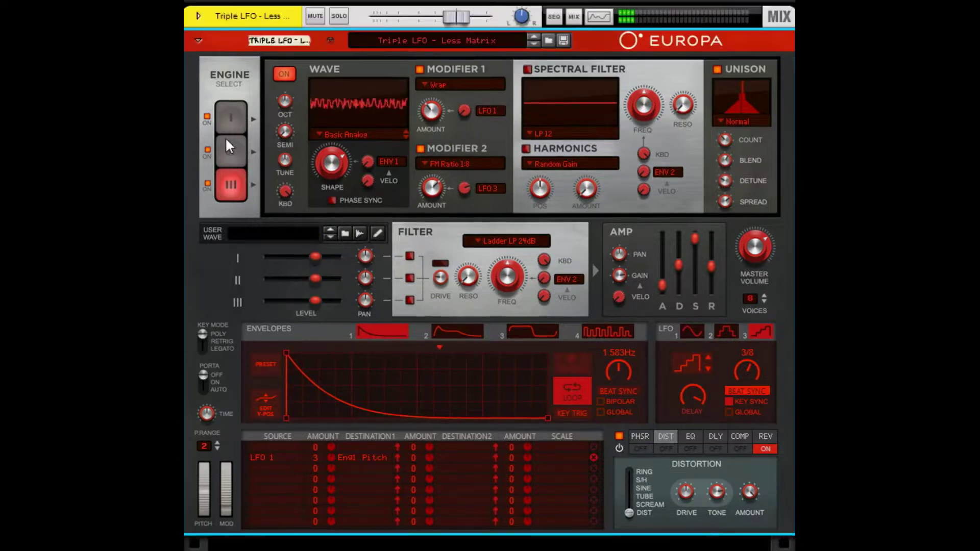
{"action": "left_click", "coordinate": [227, 149]}
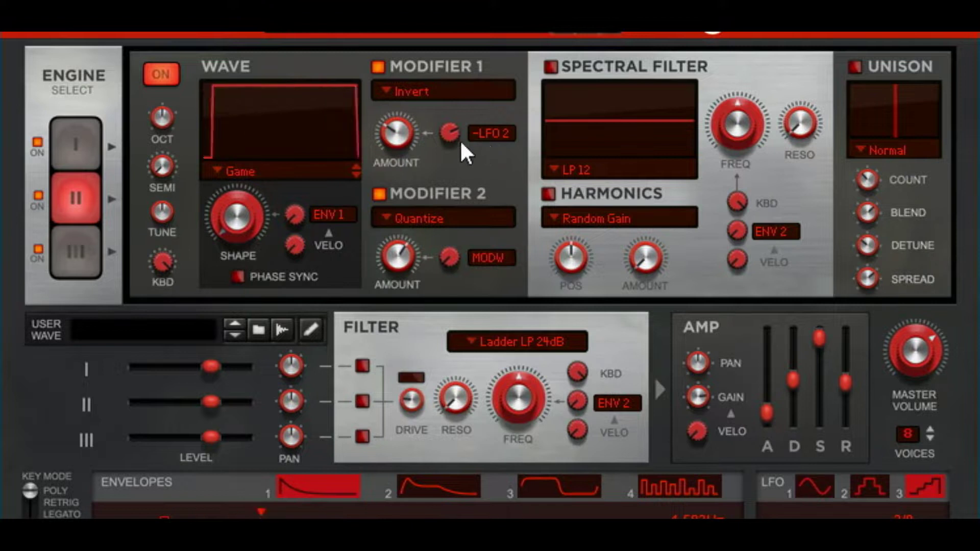
{"action": "left_click", "coordinate": [497, 134]}
{"action": "mouse_move", "coordinate": [603, 178]}
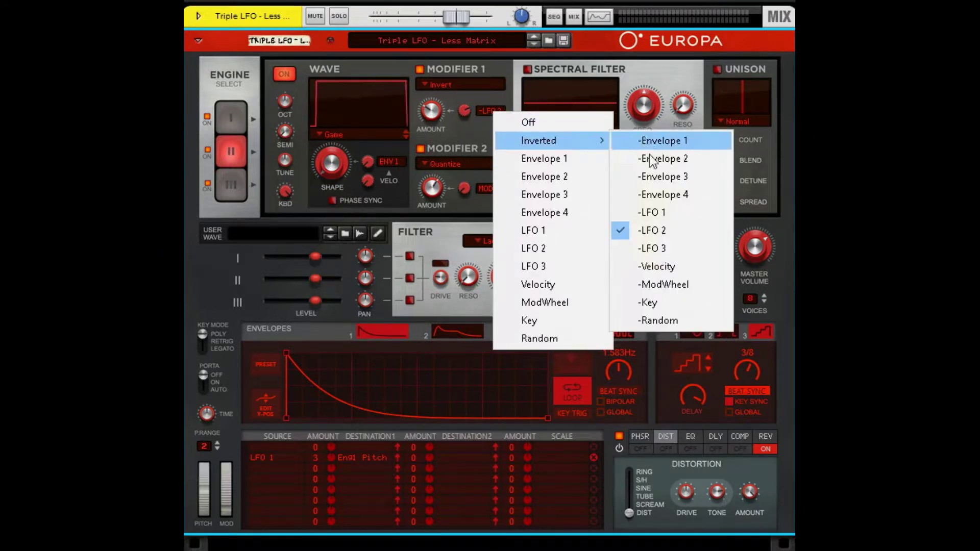
{"action": "key", "text": "Escape"}
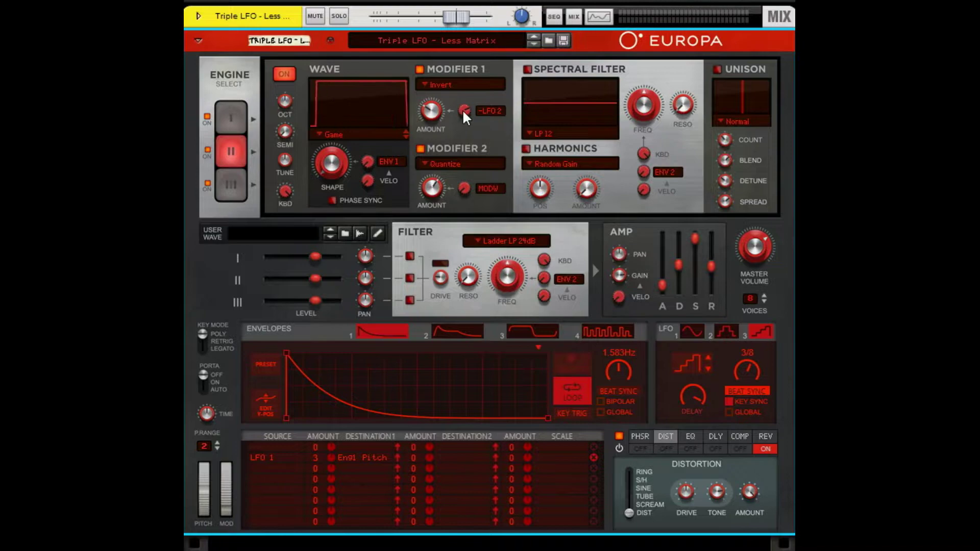
{"action": "mouse_move", "coordinate": [463, 109]}
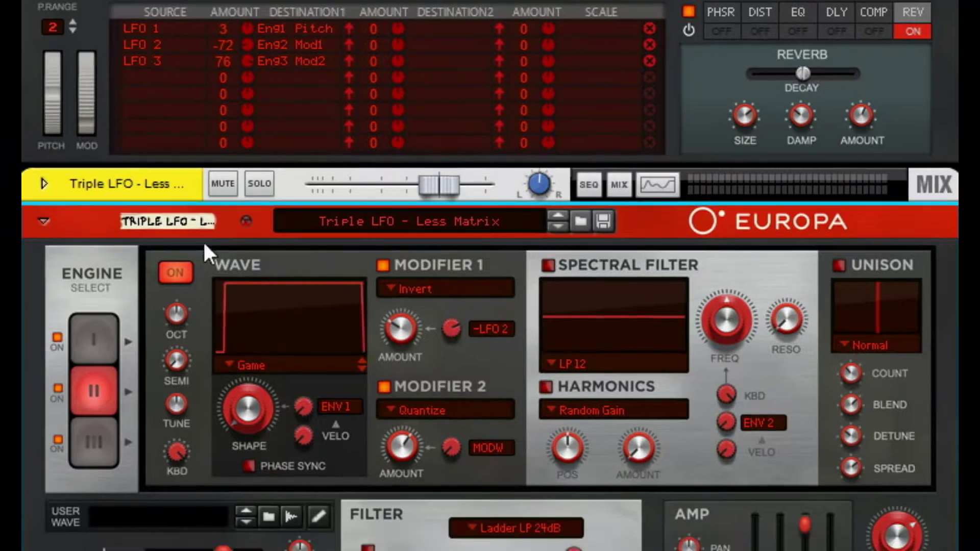
Show engine 3 of the Less Matrix device, and inspect Modifier 2's modulation amount and the modulation sources its modifiers offer.
{"action": "left_click", "coordinate": [81, 444]}
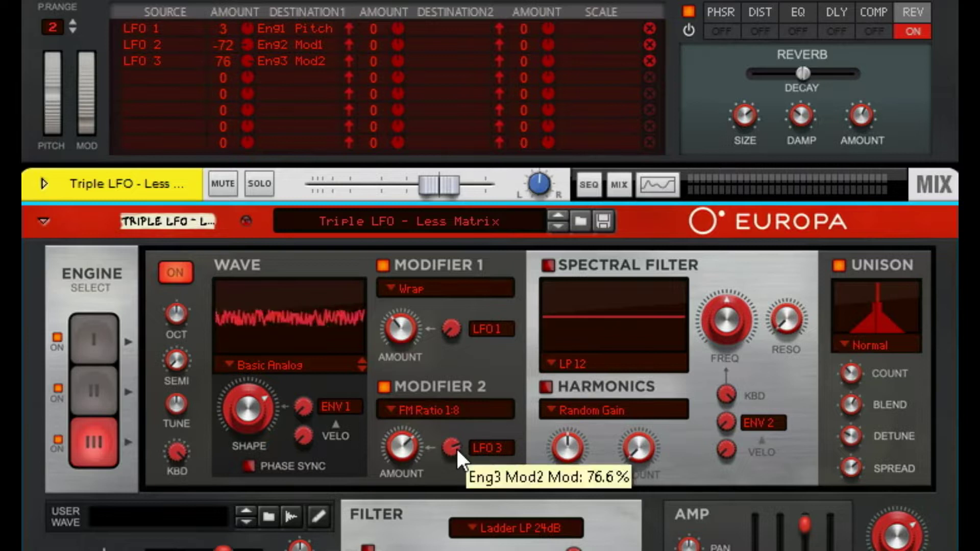
{"action": "mouse_move", "coordinate": [412, 455]}
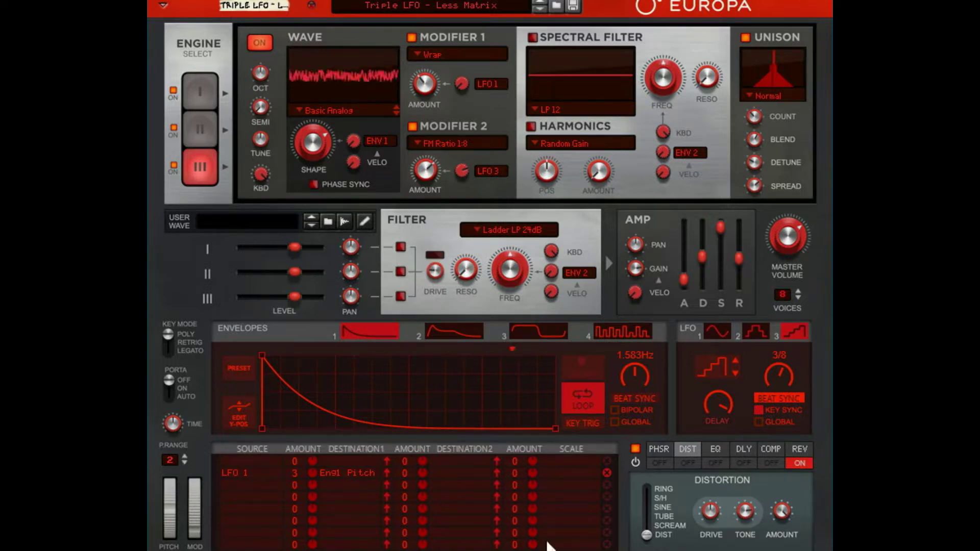
{"action": "left_click", "coordinate": [486, 169]}
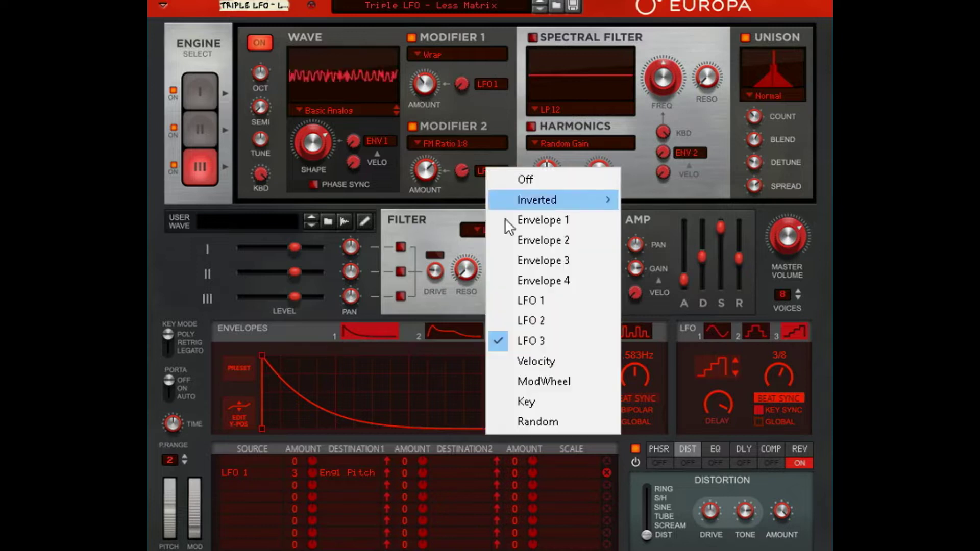
{"action": "left_click", "coordinate": [488, 86]}
{"action": "left_click", "coordinate": [470, 109]}
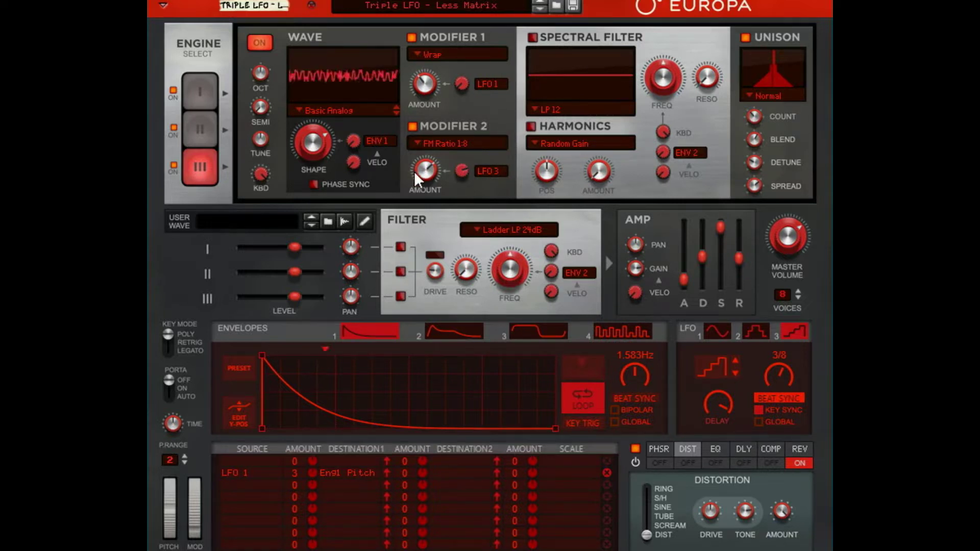
{"action": "mouse_move", "coordinate": [419, 163]}
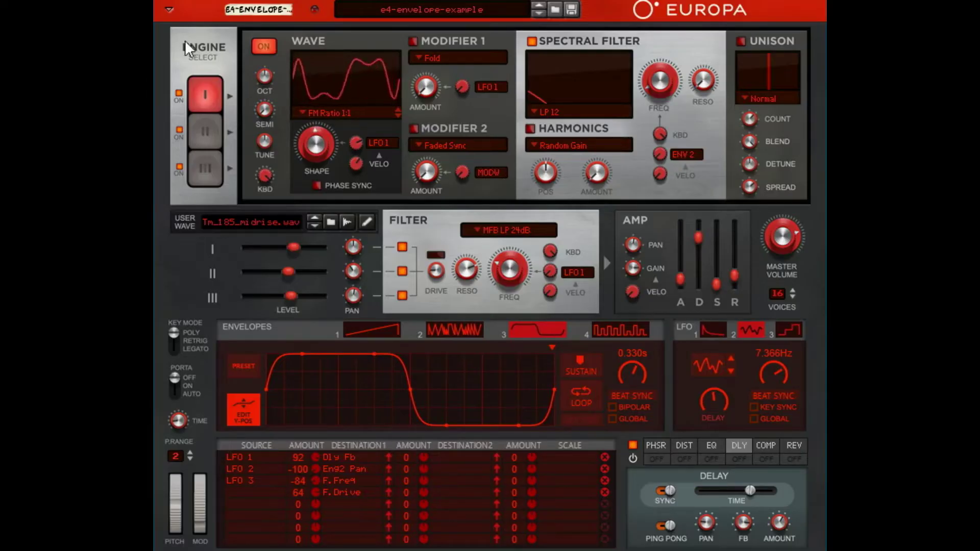
Review the wave types available for engine 1 in the e4-envelope-example patch.
{"action": "left_click", "coordinate": [358, 116]}
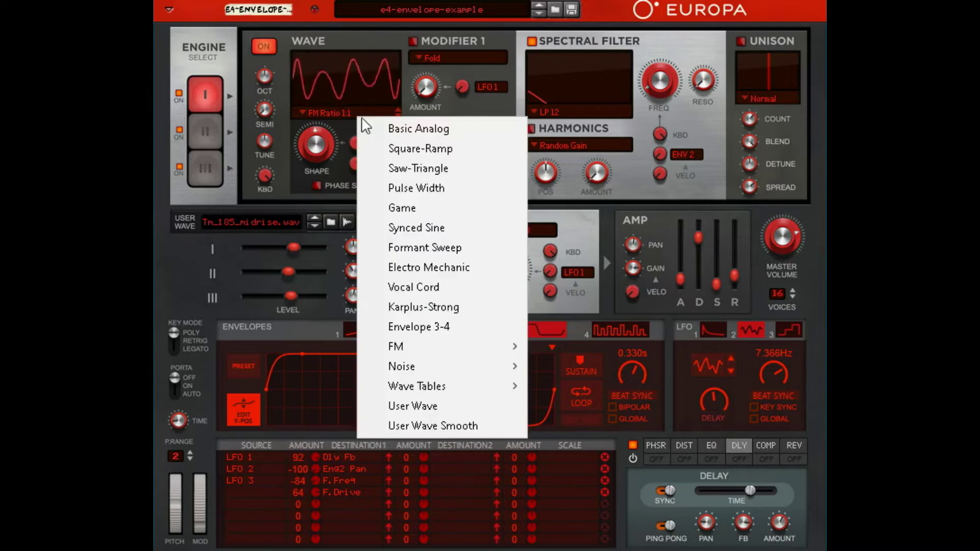
{"action": "mouse_move", "coordinate": [463, 340]}
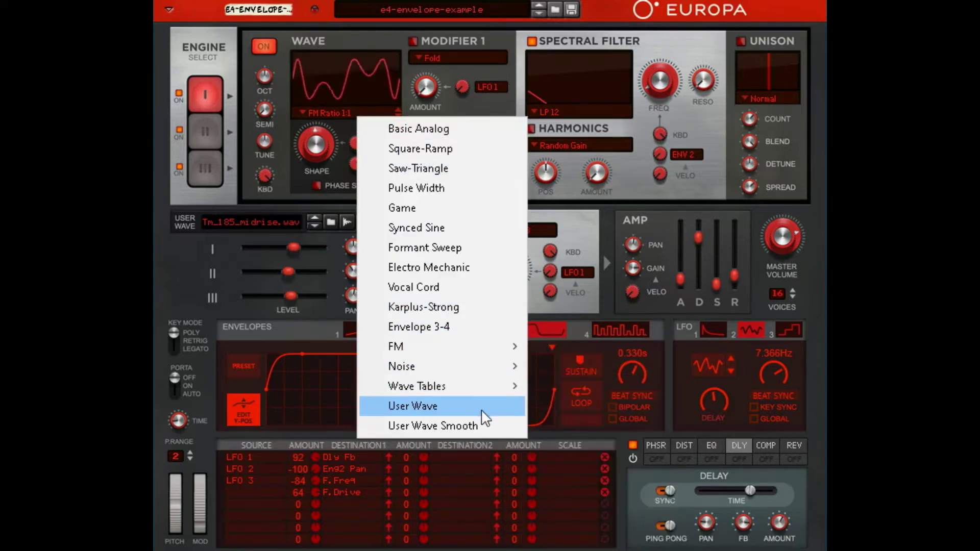
{"action": "left_click", "coordinate": [393, 23]}
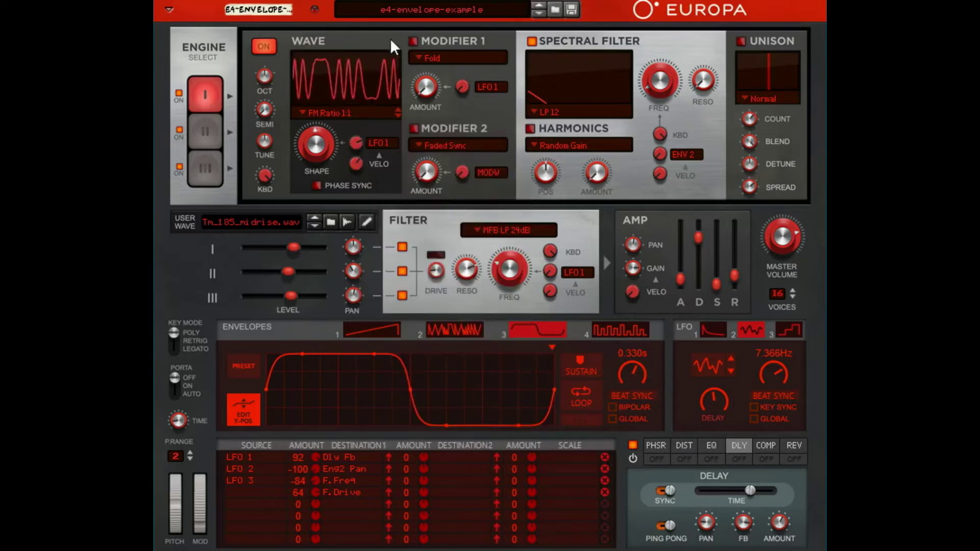